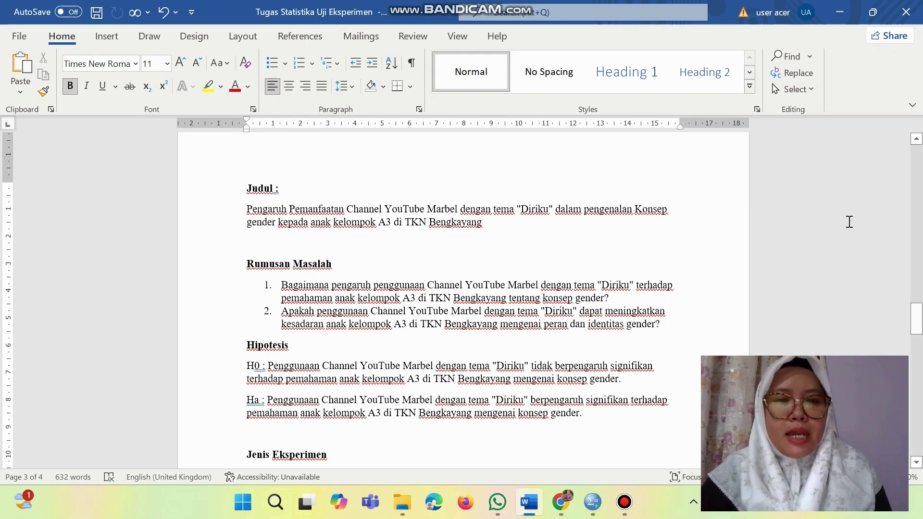
Review the research questions, hypotheses and experiment design in the document, and switch to the SPSS Data Editor
{"action": "mouse_move", "coordinate": [916, 318]}
{"action": "left_mouse_down"}
{"action": "mouse_move", "coordinate": [918, 335]}
{"action": "mouse_move", "coordinate": [917, 323]}
{"action": "left_mouse_up"}
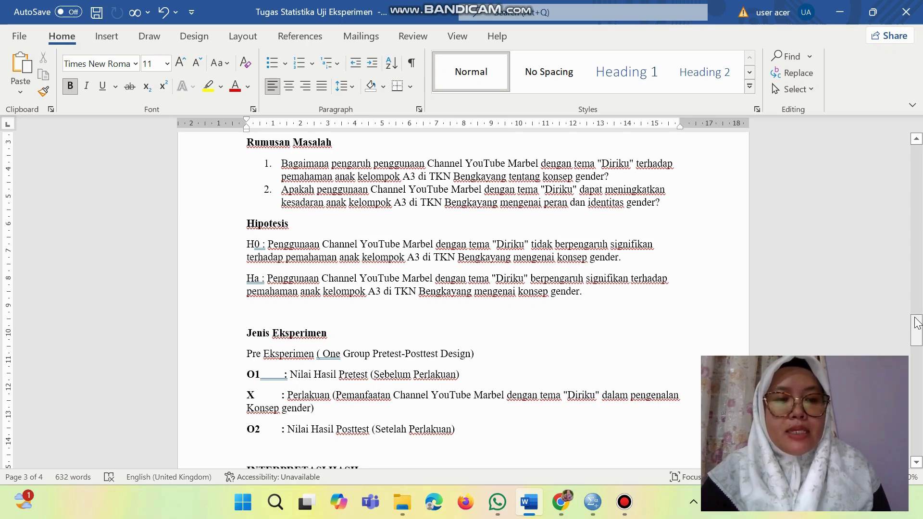
{"action": "left_click", "coordinate": [917, 462]}
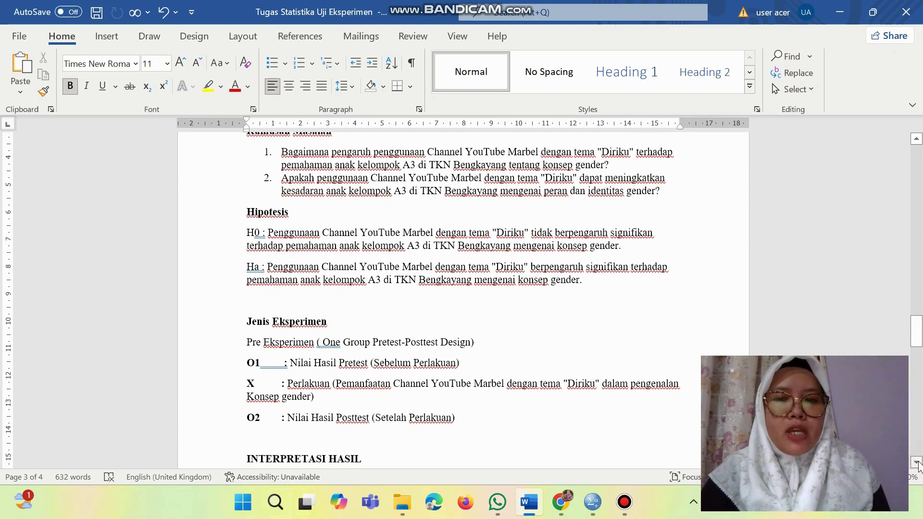
{"action": "left_click", "coordinate": [916, 462]}
{"action": "left_click", "coordinate": [917, 462]}
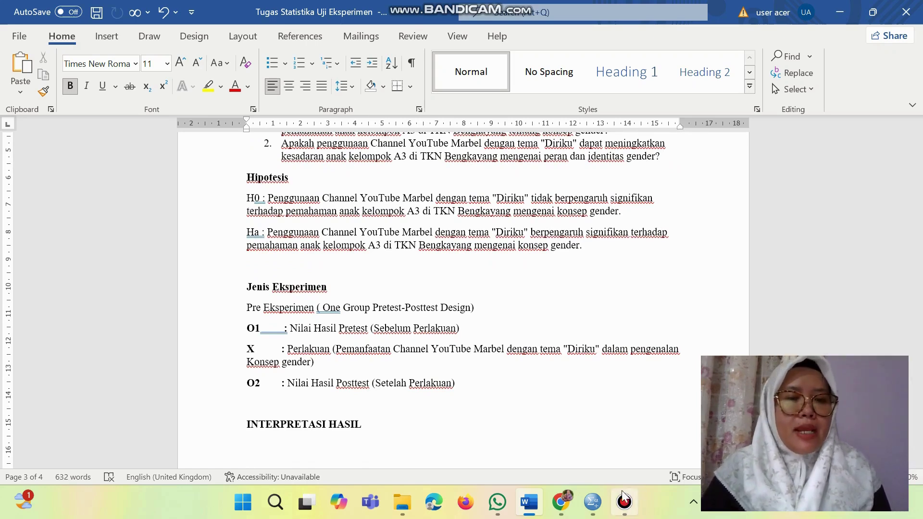
{"action": "left_click", "coordinate": [599, 510]}
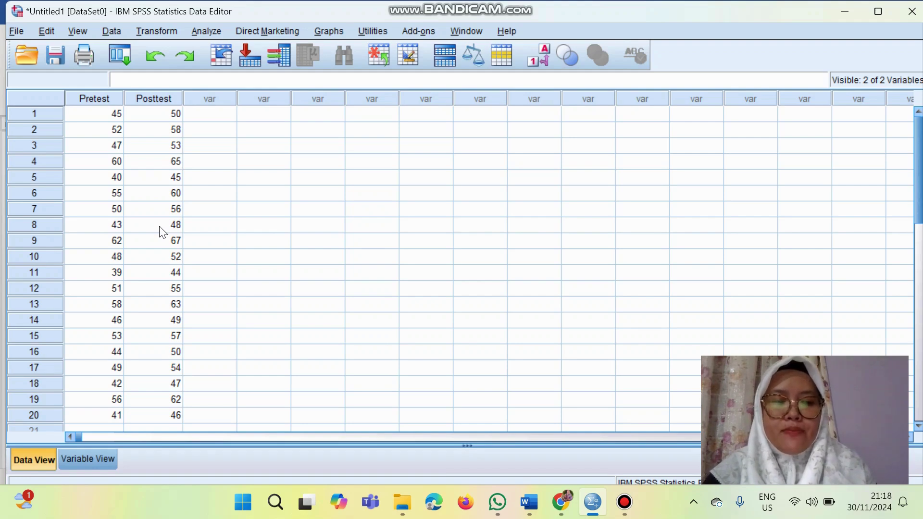
{"action": "left_click", "coordinate": [205, 33]}
{"action": "mouse_move", "coordinate": [241, 71]}
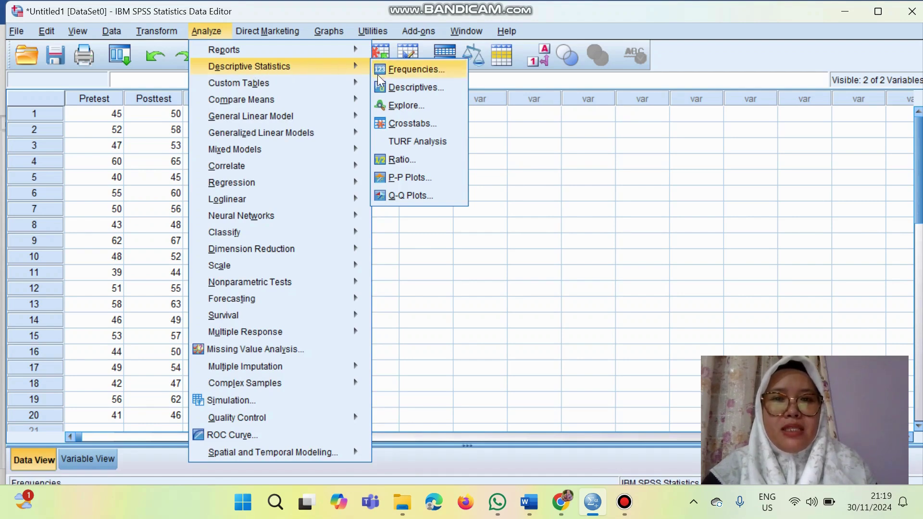
{"action": "left_click", "coordinate": [397, 121]}
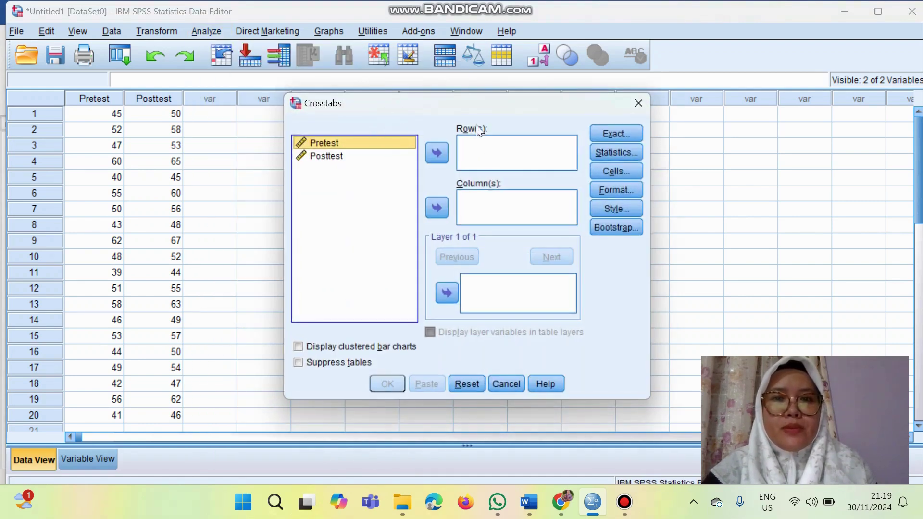
{"action": "left_click", "coordinate": [638, 104]}
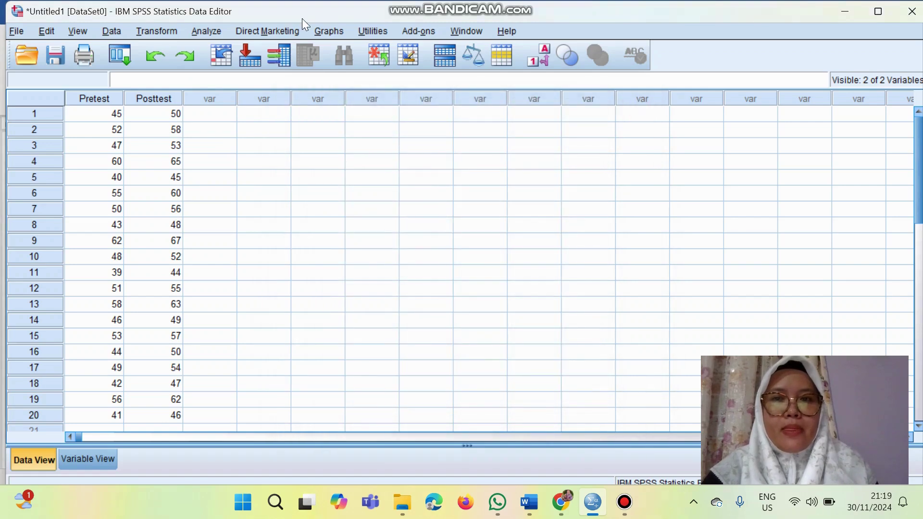
Start an Explore analysis with Pretest and Posttest as the dependent variables
{"action": "left_click", "coordinate": [194, 31]}
{"action": "mouse_move", "coordinate": [271, 68]}
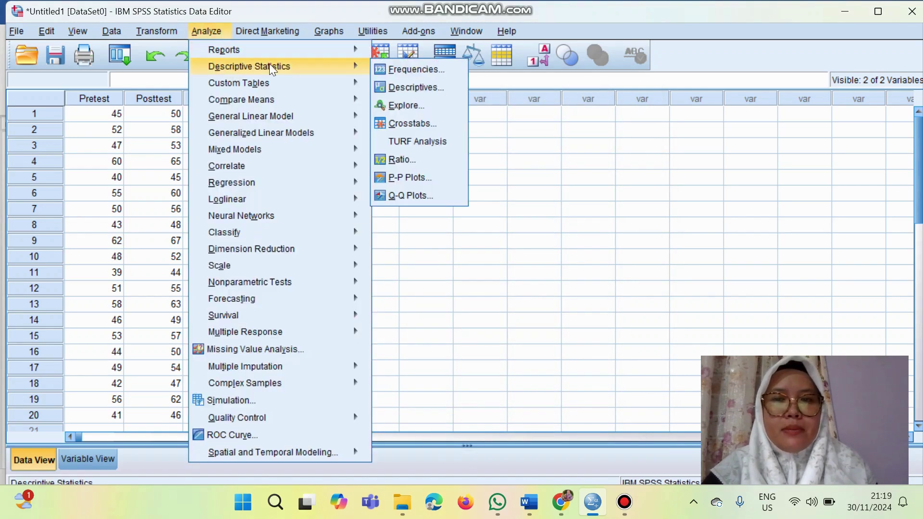
{"action": "left_click", "coordinate": [388, 103]}
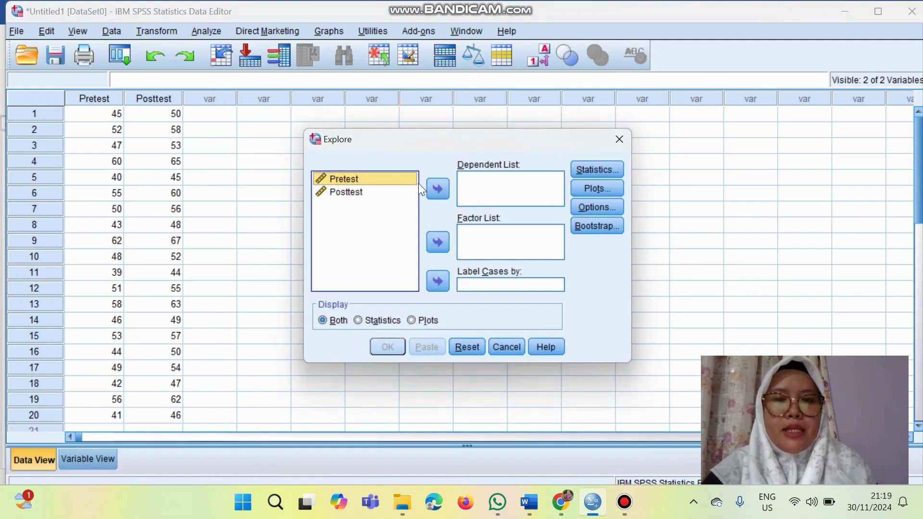
{"action": "left_click", "coordinate": [440, 190]}
{"action": "left_click", "coordinate": [363, 191]}
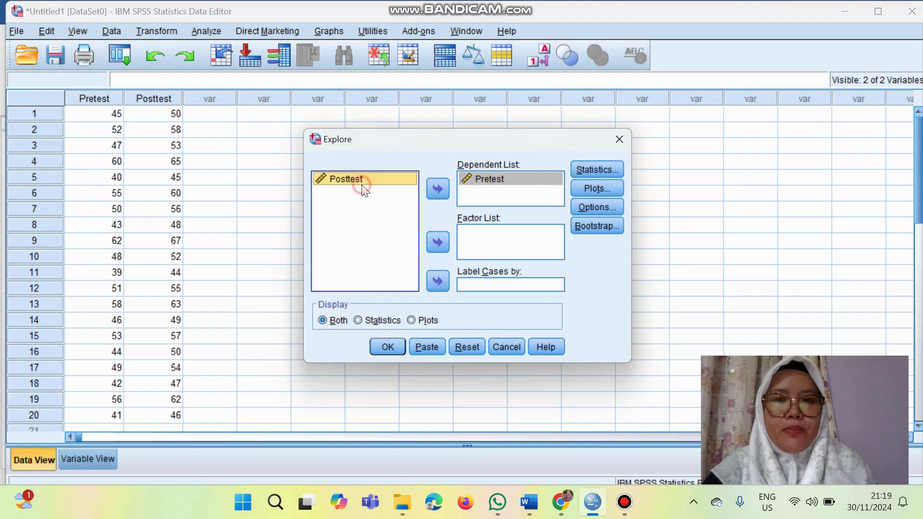
{"action": "left_click", "coordinate": [435, 190]}
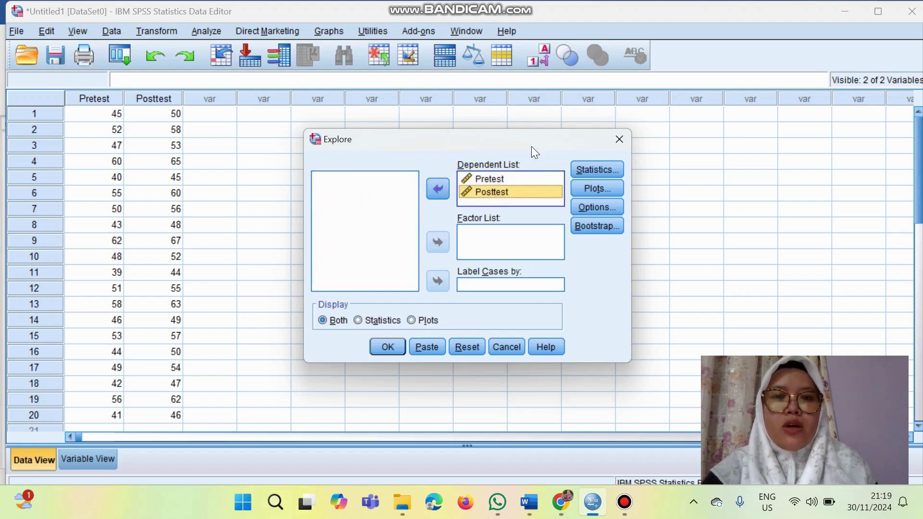
Enable normality plots with tests for the Explore analysis and run it
{"action": "left_click", "coordinate": [590, 188]}
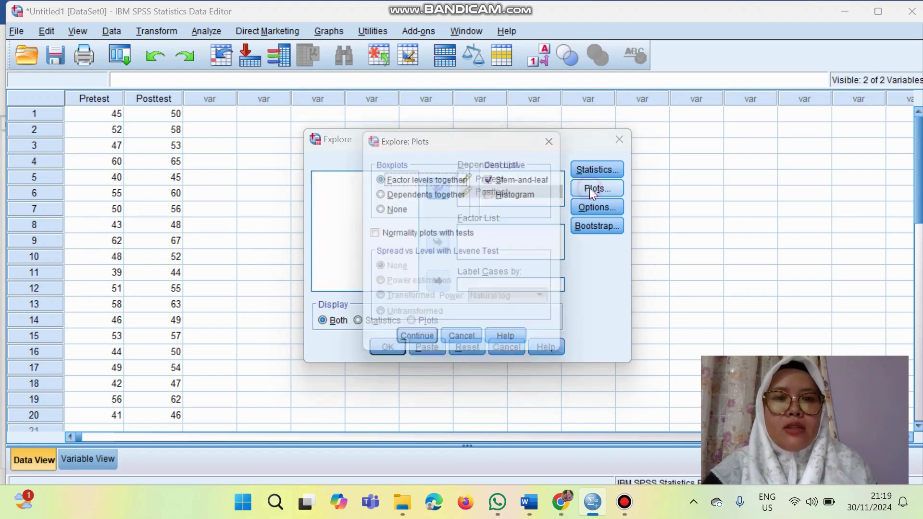
{"action": "left_click", "coordinate": [401, 235]}
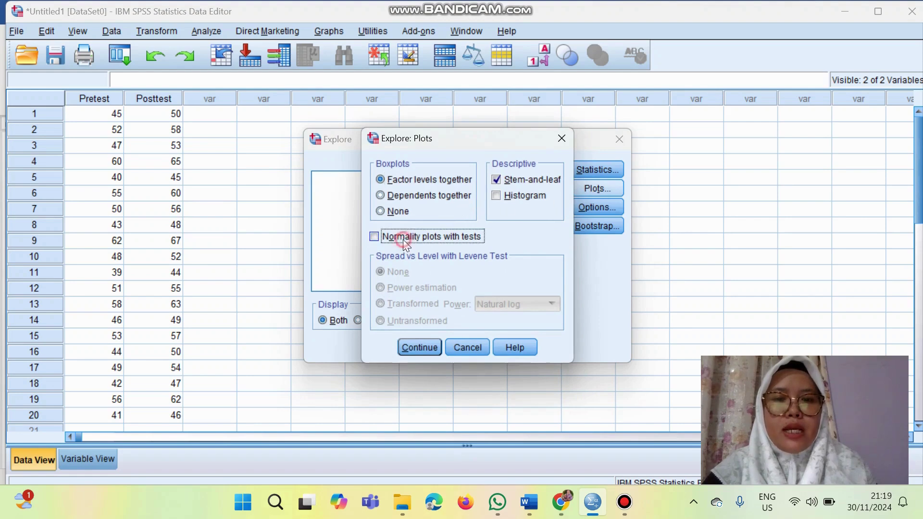
{"action": "left_click", "coordinate": [426, 347]}
{"action": "left_click", "coordinate": [387, 347]}
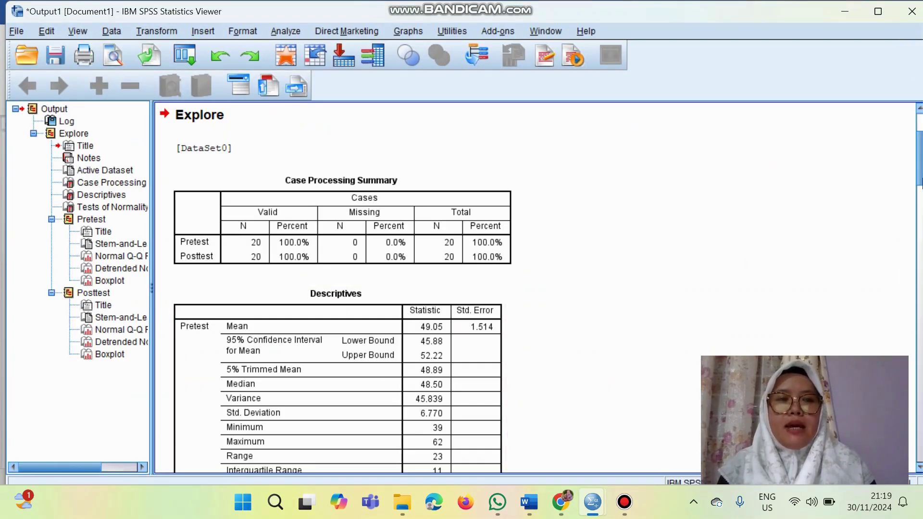
Examine the Descriptives and Tests of Normality tables in the output, and return to the data set
{"action": "scroll", "coordinate": [920, 180], "scroll_direction": "down", "scroll_amount": 3}
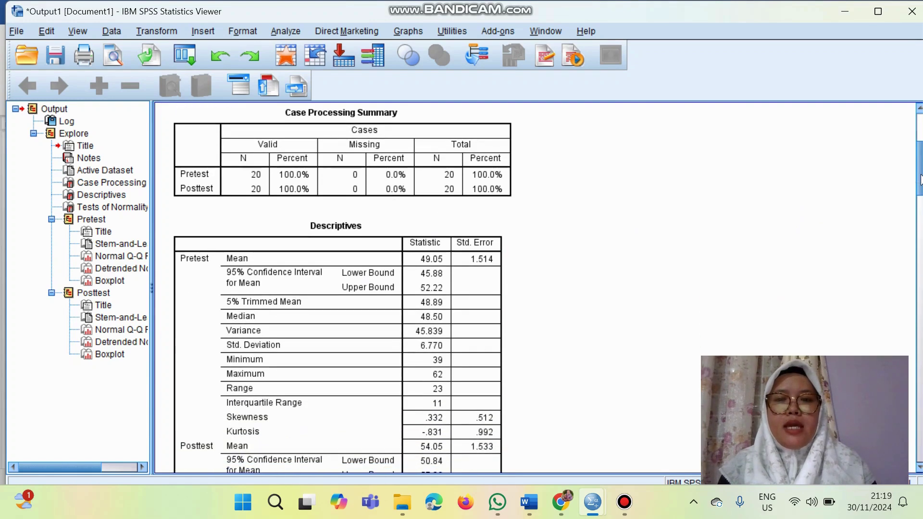
{"action": "left_click_drag", "start_coordinate": [919, 179], "coordinate": [919, 230]}
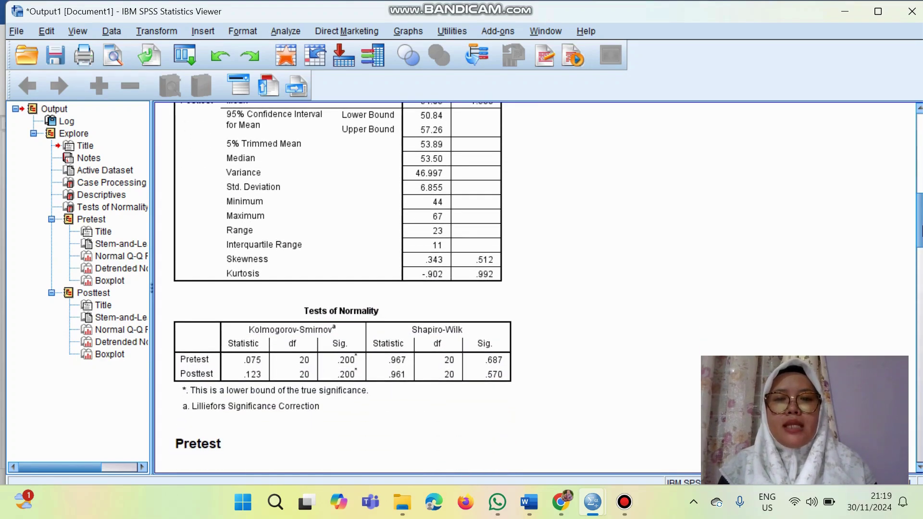
{"action": "left_click", "coordinate": [440, 334]}
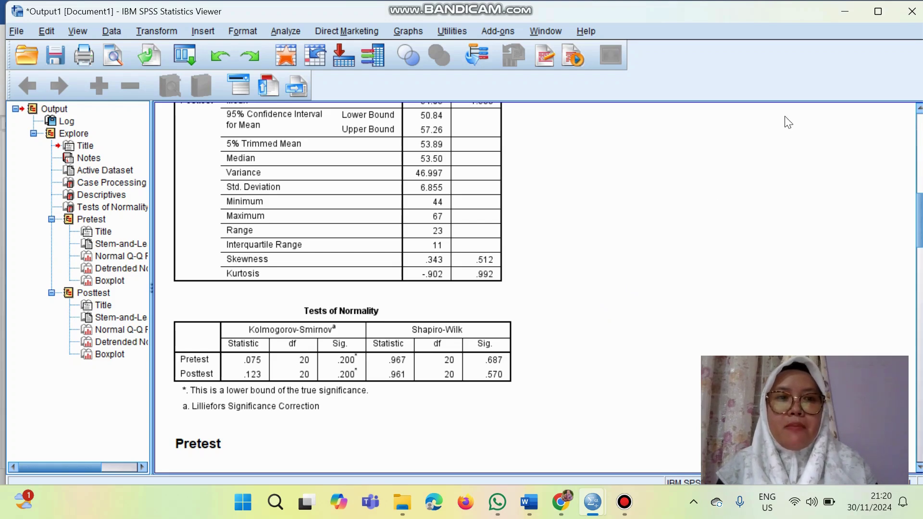
{"action": "left_click", "coordinate": [838, 16]}
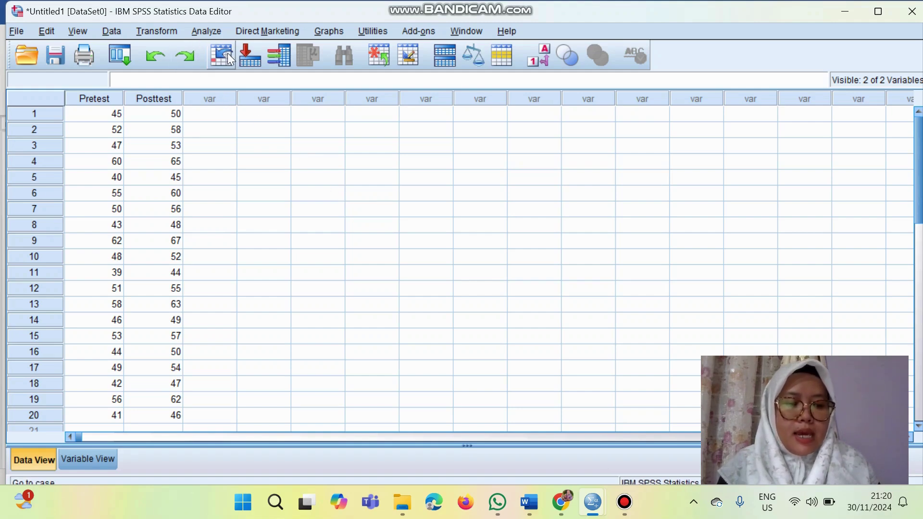
Run the legacy two-related-samples Wilcoxon test with Pretest and Posttest as the first pair
{"action": "left_click", "coordinate": [210, 30]}
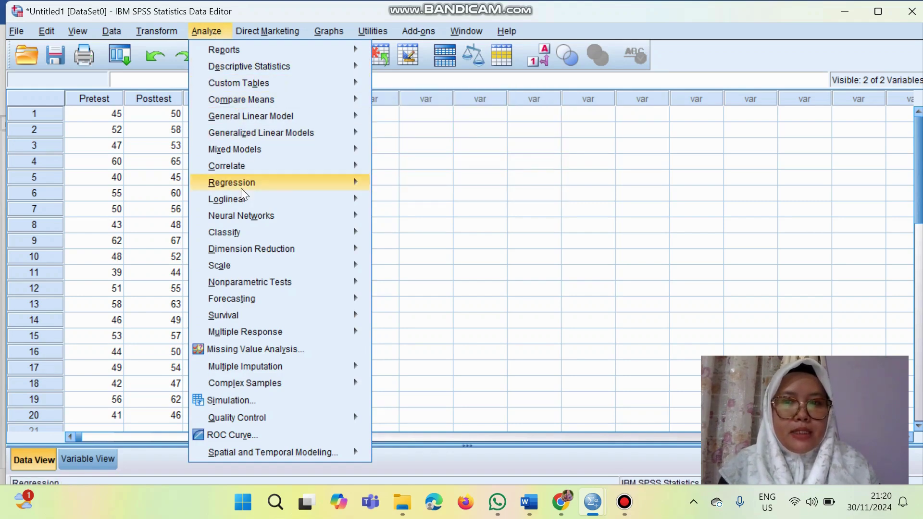
{"action": "mouse_move", "coordinate": [284, 284]}
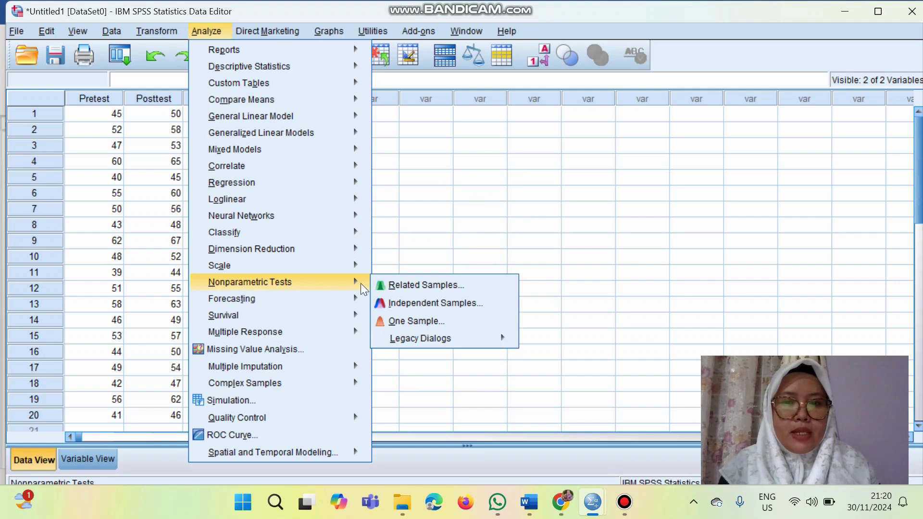
{"action": "mouse_move", "coordinate": [403, 338]}
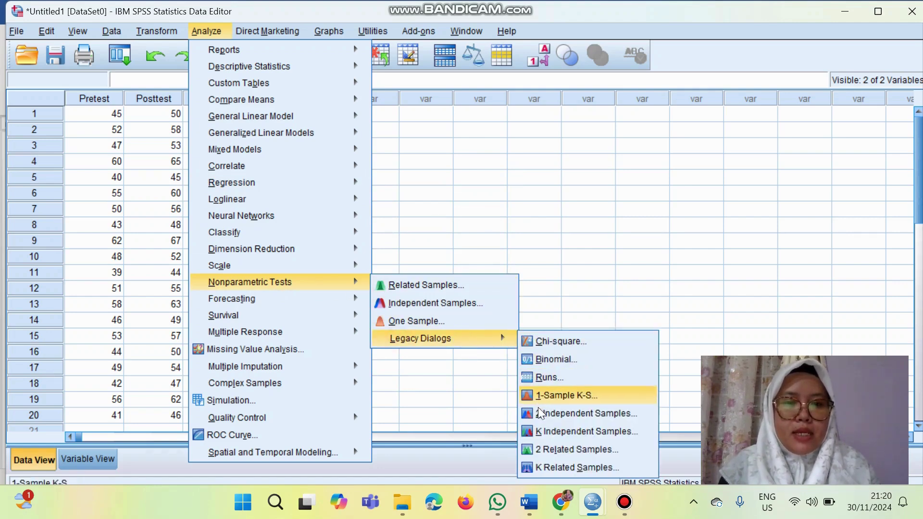
{"action": "left_click", "coordinate": [541, 452]}
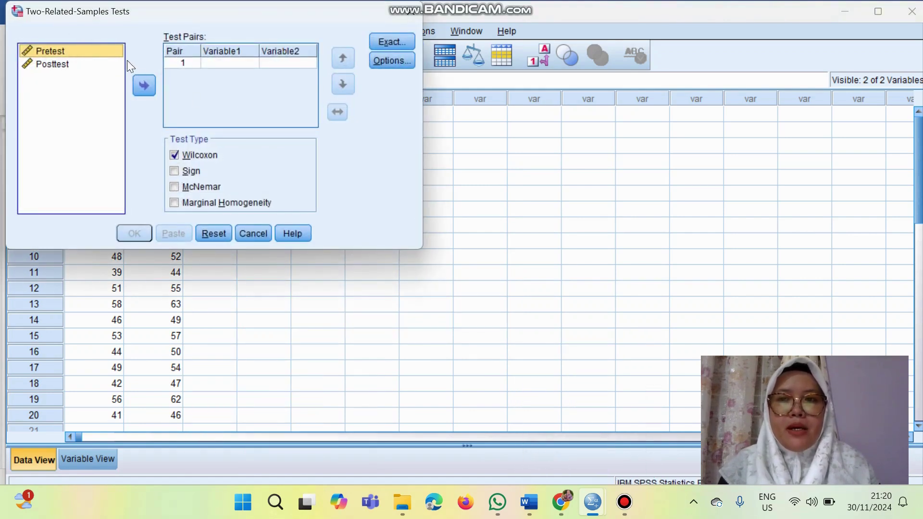
{"action": "left_click", "coordinate": [145, 86]}
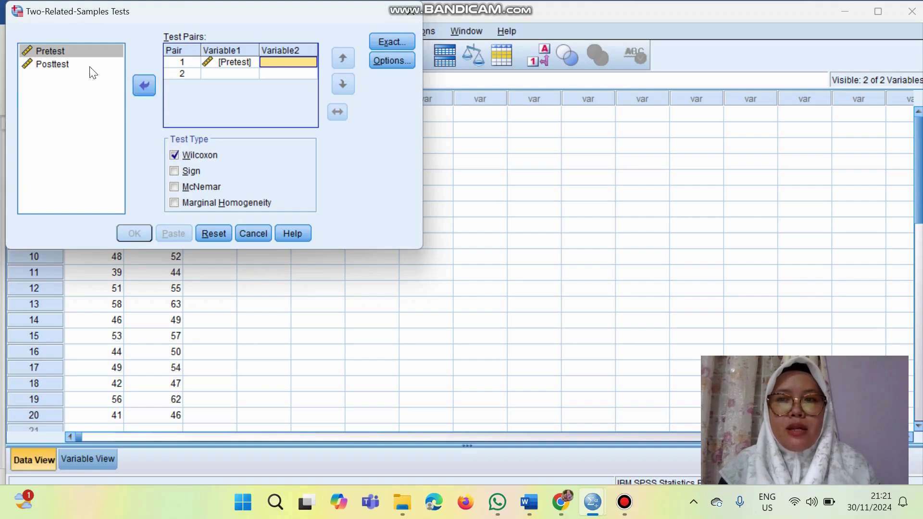
{"action": "left_click", "coordinate": [71, 65]}
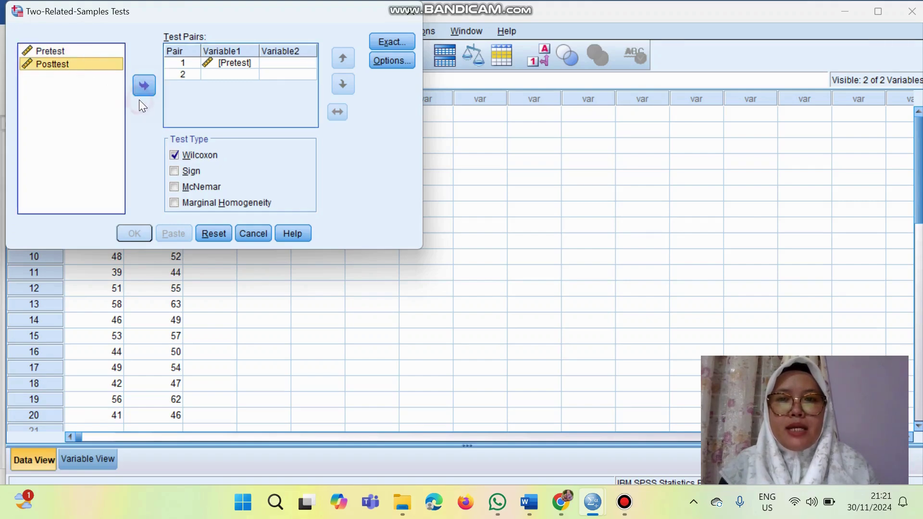
{"action": "left_click", "coordinate": [270, 63]}
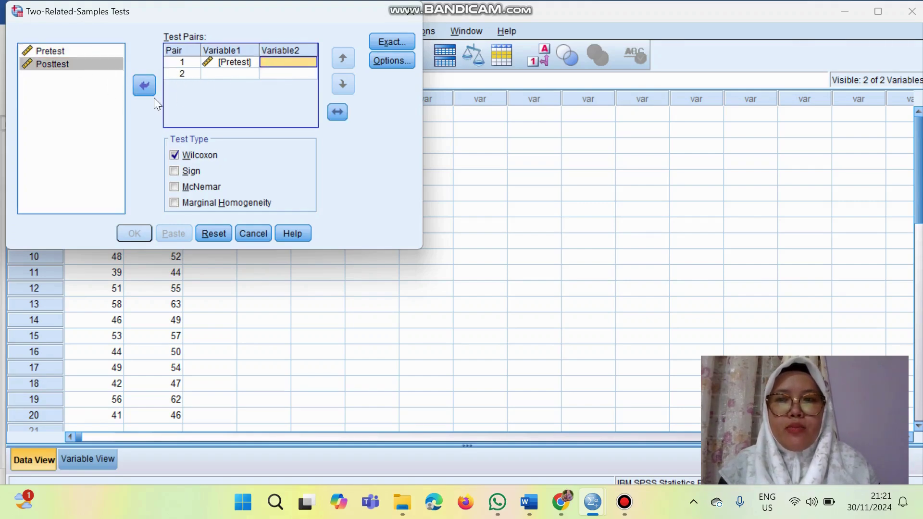
{"action": "left_click", "coordinate": [98, 64]}
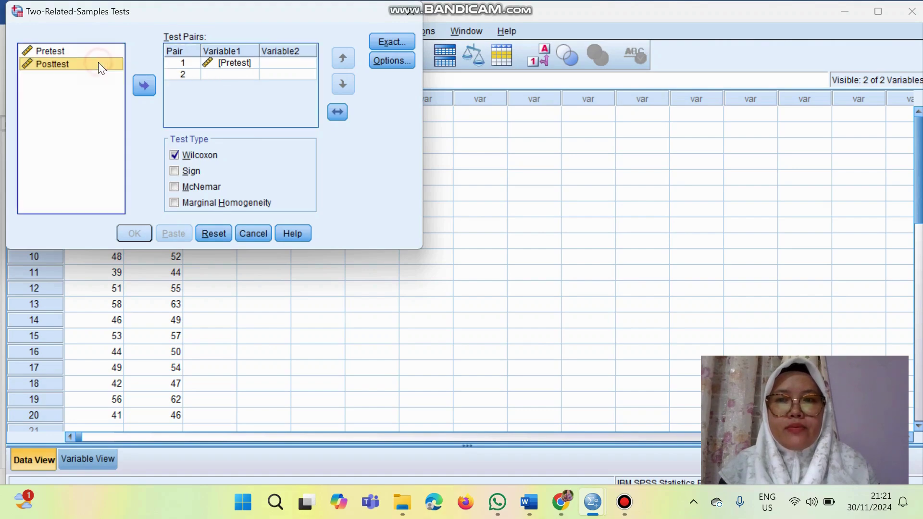
{"action": "left_click", "coordinate": [148, 88]}
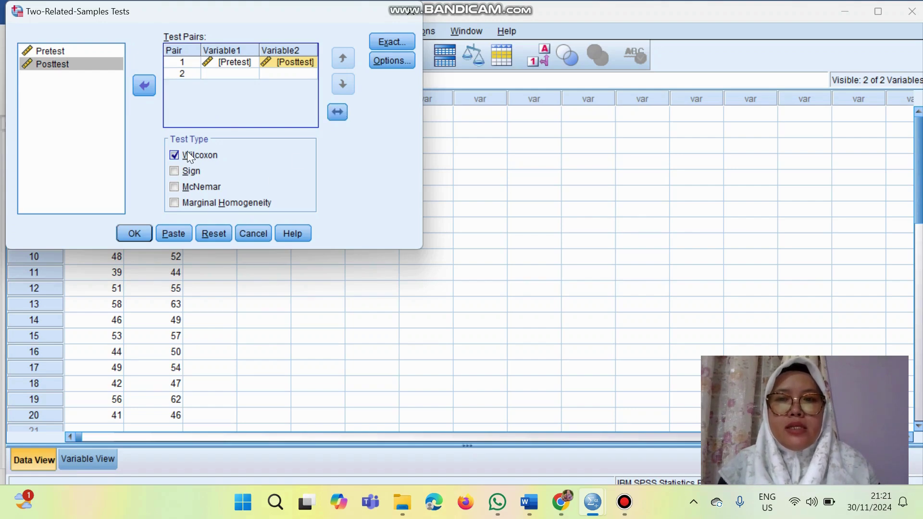
{"action": "left_click", "coordinate": [143, 234]}
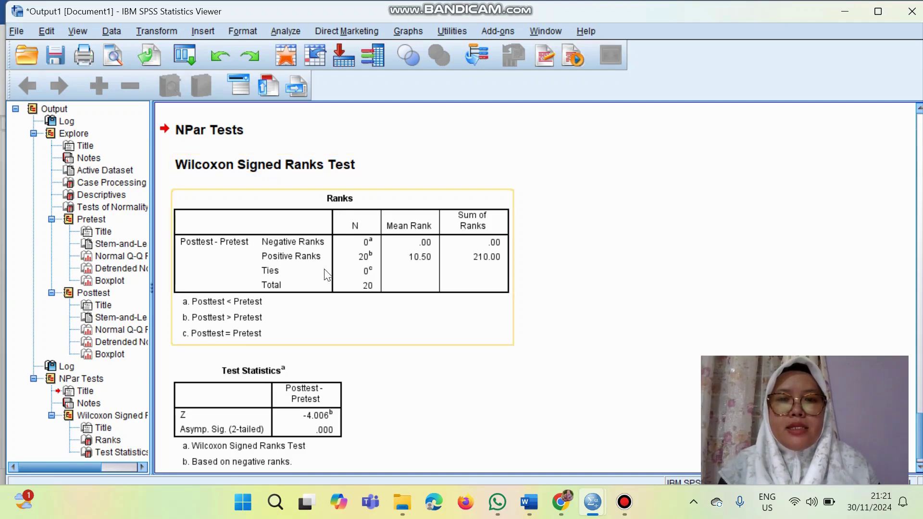
Copy the Wilcoxon Ranks table into the Word document below the INTERPRETASI HASIL heading
{"action": "left_click", "coordinate": [334, 255]}
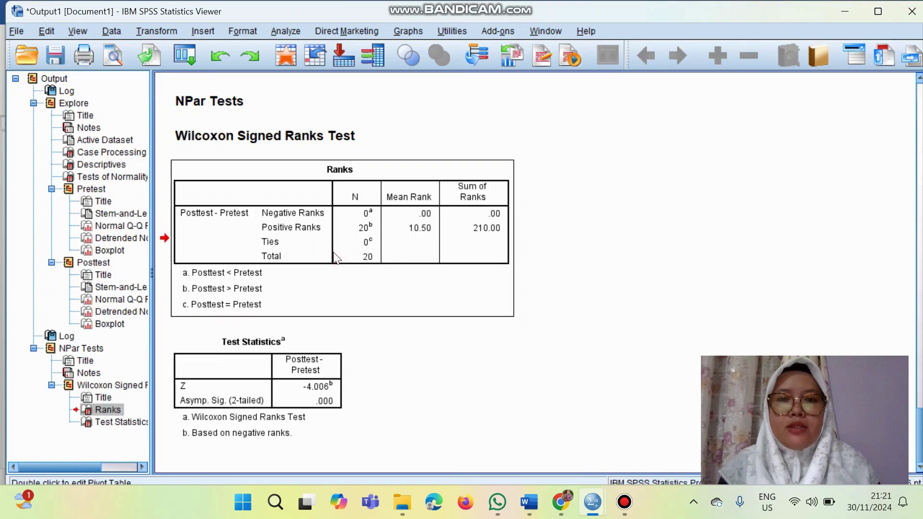
{"action": "right_click", "coordinate": [333, 251]}
{"action": "left_click", "coordinate": [355, 279]}
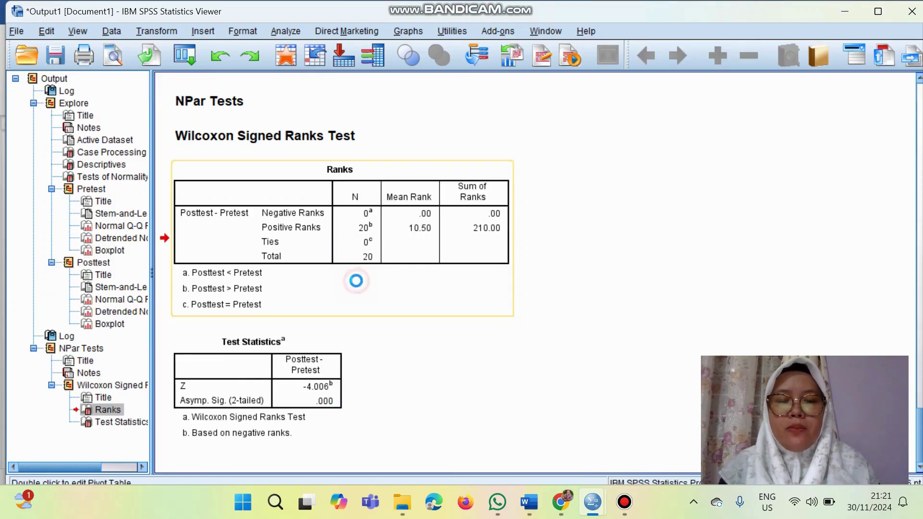
{"action": "left_click", "coordinate": [528, 502]}
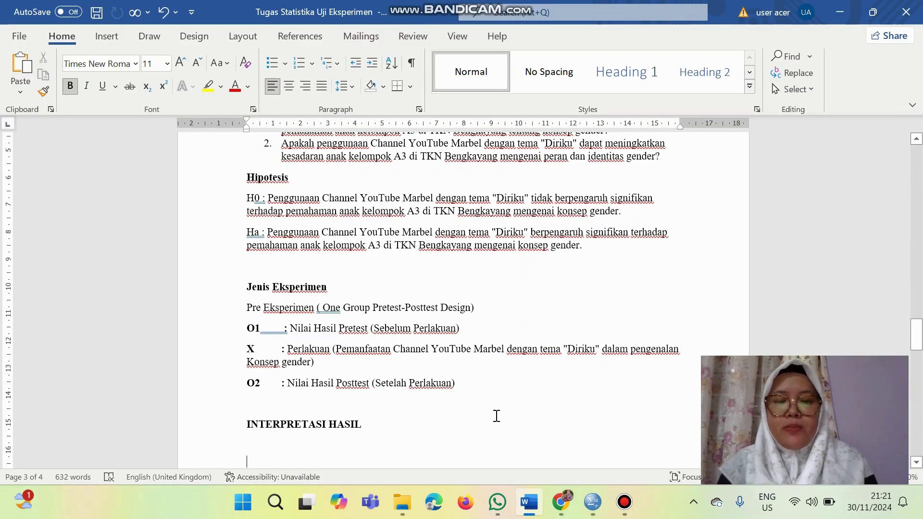
{"action": "key", "text": "ctrl+v"}
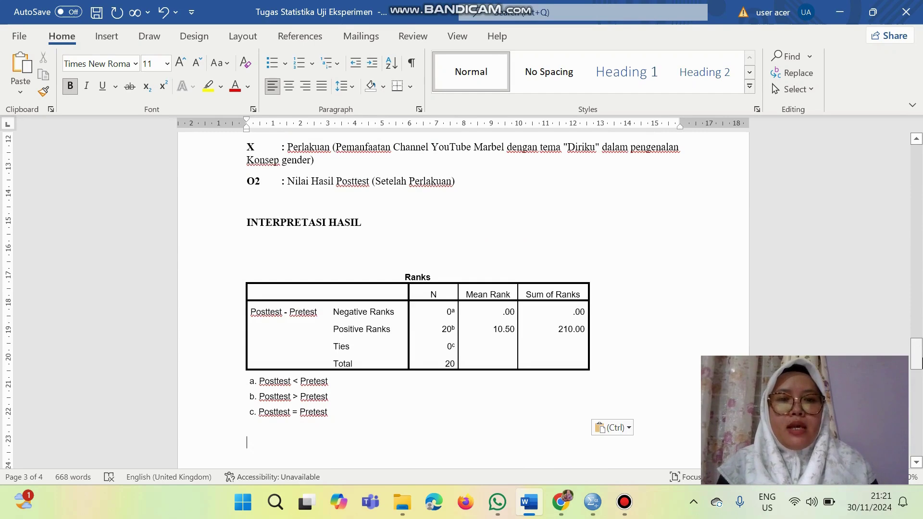
Review the pasted Ranks table and the Negative Rank, Positive Rank and Ties explanations on the following page
{"action": "mouse_move", "coordinate": [919, 368]}
{"action": "left_mouse_down"}
{"action": "mouse_move", "coordinate": [919, 399]}
{"action": "mouse_move", "coordinate": [919, 363]}
{"action": "left_mouse_up"}
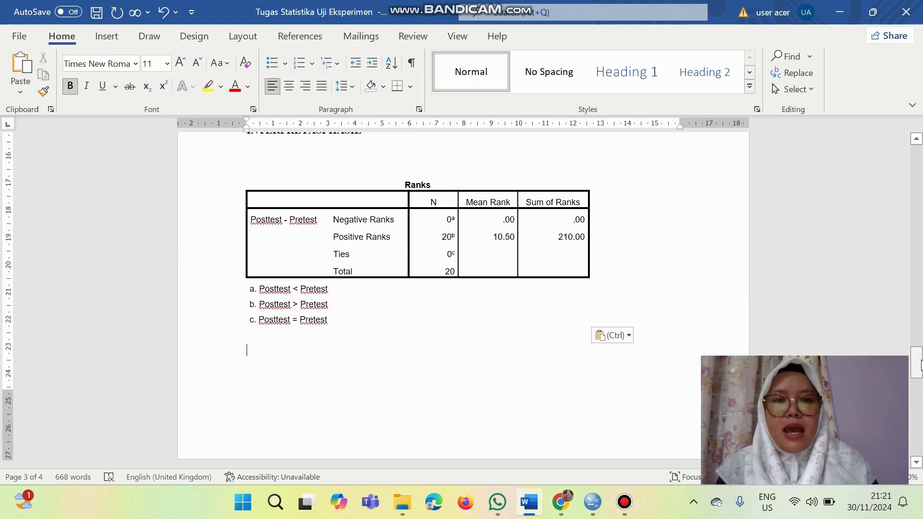
{"action": "left_click_drag", "start_coordinate": [919, 368], "coordinate": [921, 388]}
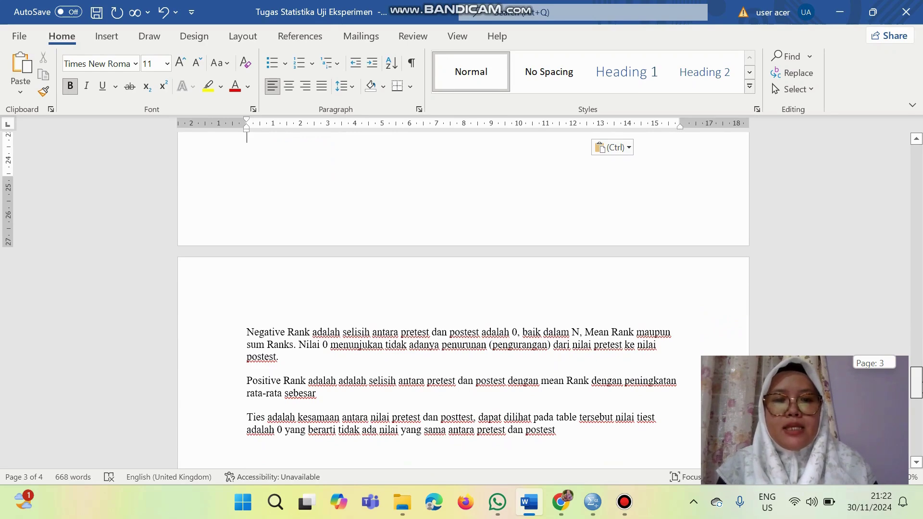
{"action": "mouse_move", "coordinate": [921, 387]}
{"action": "left_mouse_down"}
{"action": "mouse_move", "coordinate": [921, 372]}
{"action": "mouse_move", "coordinate": [920, 386]}
{"action": "left_mouse_up"}
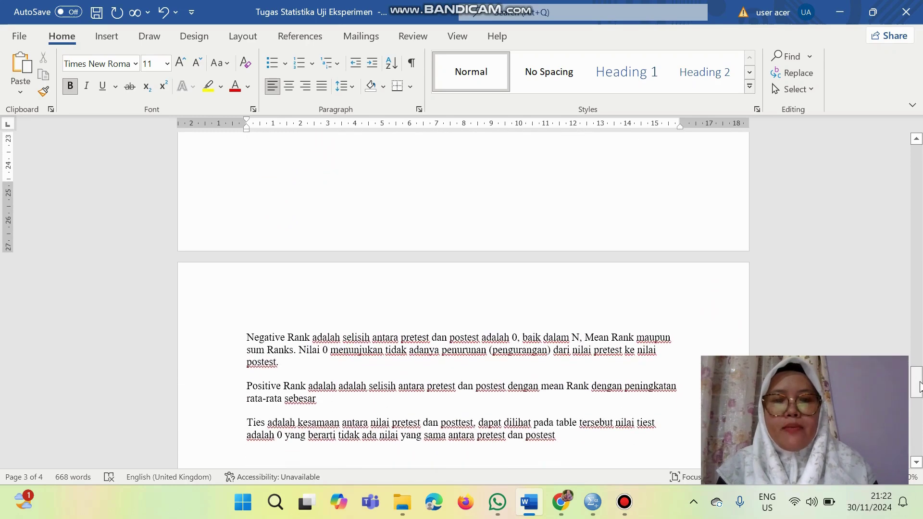
Complete the Positive Rank explanation with the average increase 10,50 and check the explanations against the Ranks table
{"action": "left_click", "coordinate": [389, 399]}
{"action": "type", "text": "10"}
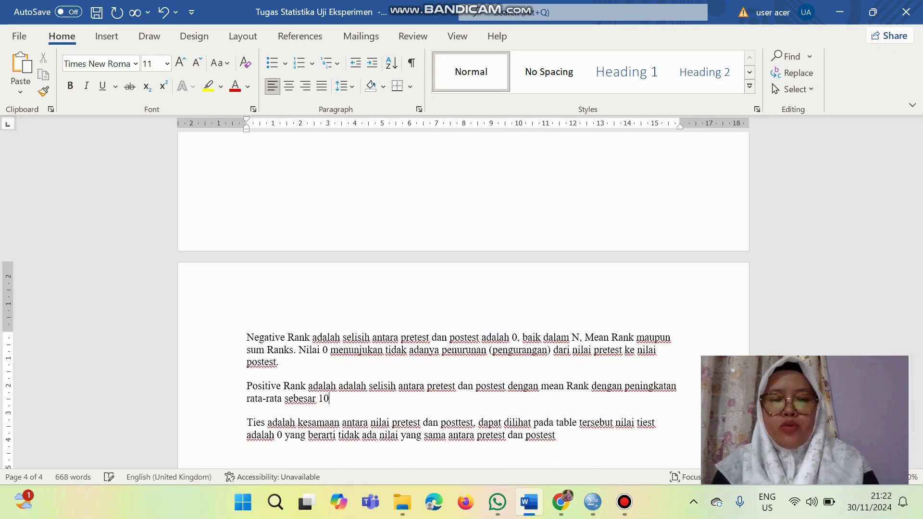
{"action": "type", "text": ",50"}
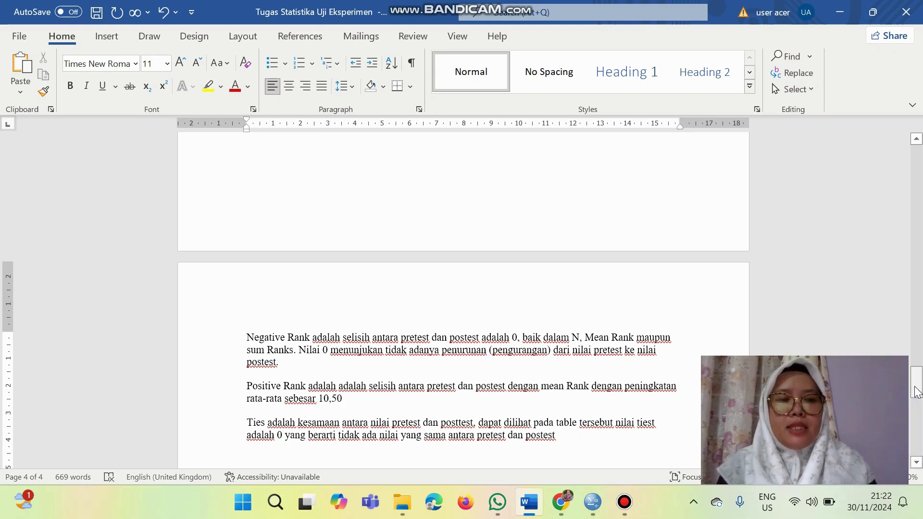
{"action": "mouse_move", "coordinate": [918, 392]}
{"action": "left_mouse_down"}
{"action": "mouse_move", "coordinate": [918, 372]}
{"action": "mouse_move", "coordinate": [918, 400]}
{"action": "left_mouse_up"}
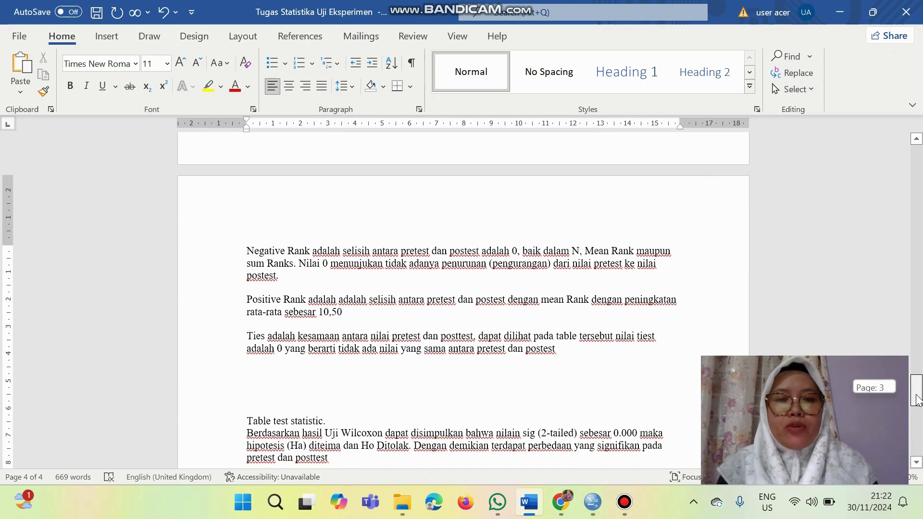
{"action": "left_click_drag", "start_coordinate": [917, 398], "coordinate": [918, 370]}
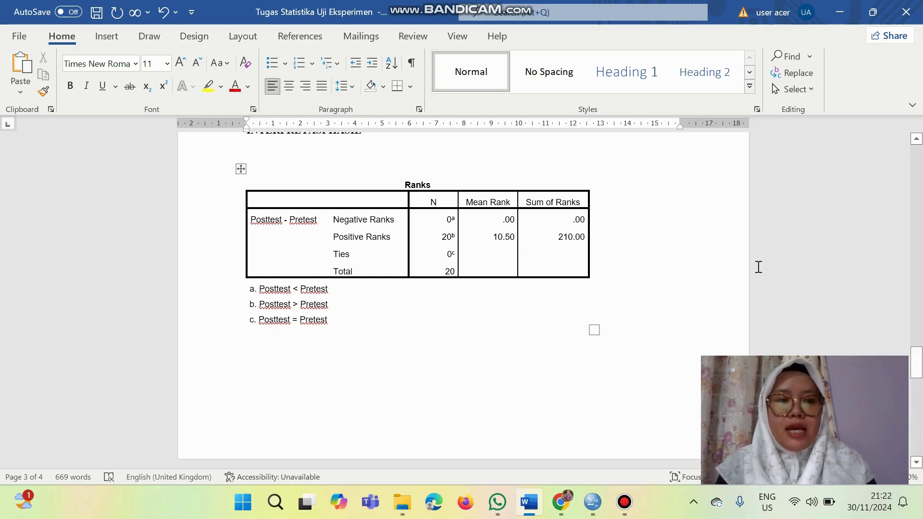
{"action": "left_click_drag", "start_coordinate": [917, 370], "coordinate": [919, 389]}
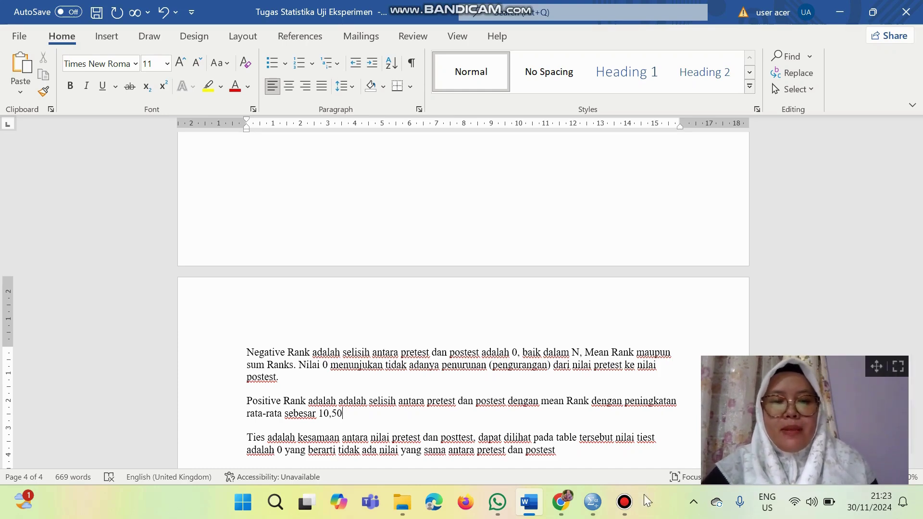
{"action": "left_click", "coordinate": [598, 509]}
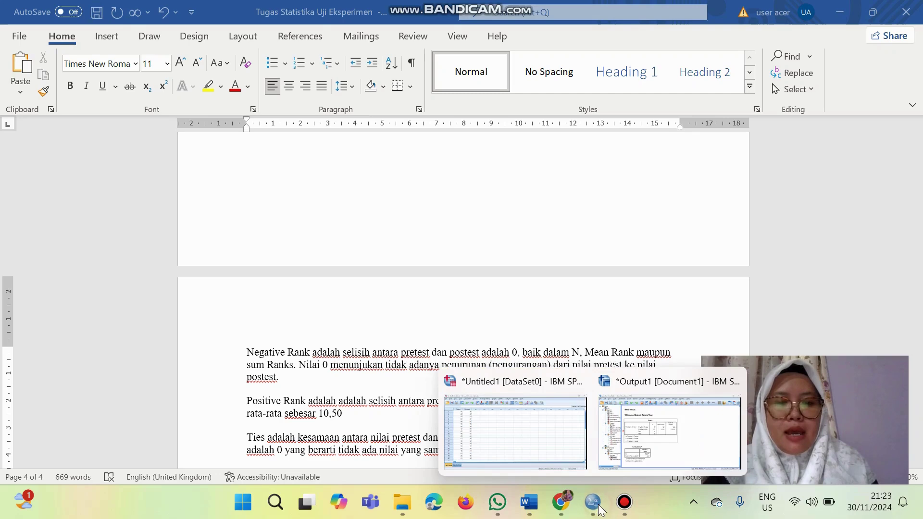
{"action": "left_click", "coordinate": [550, 437]}
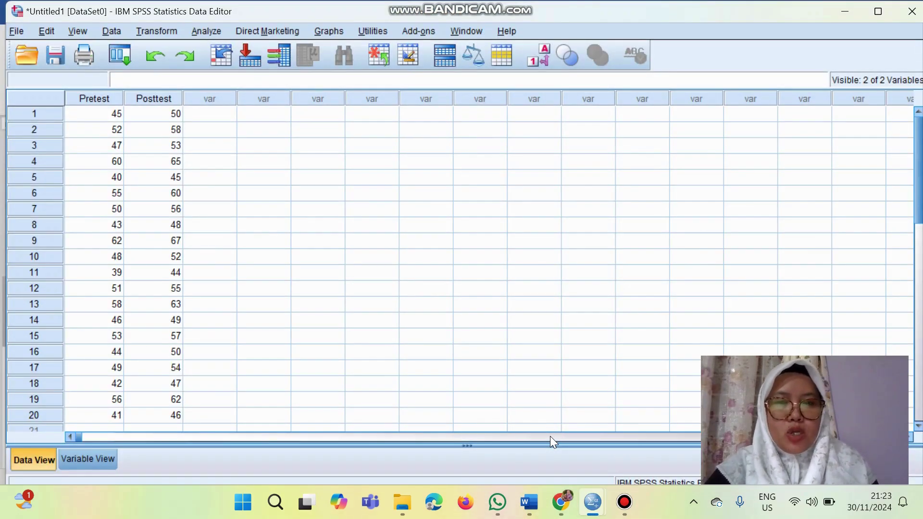
{"action": "left_click", "coordinate": [172, 34]}
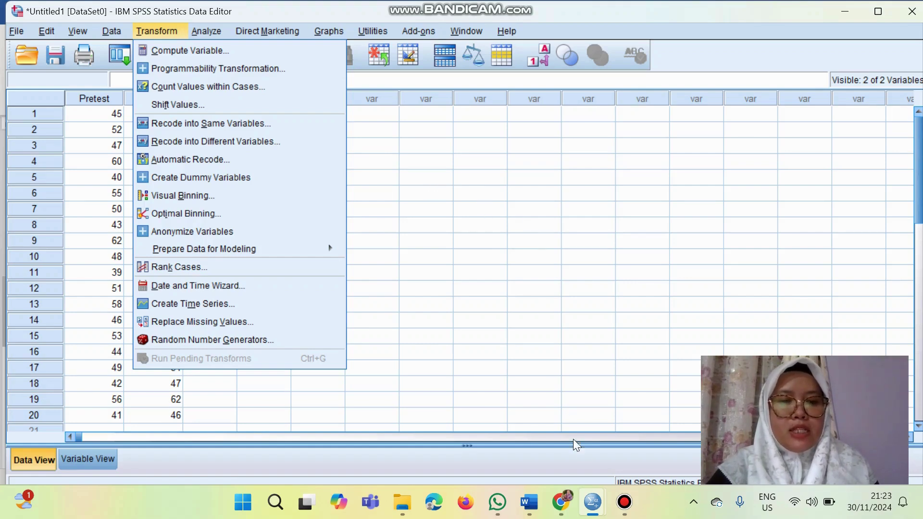
{"action": "mouse_move", "coordinate": [569, 503]}
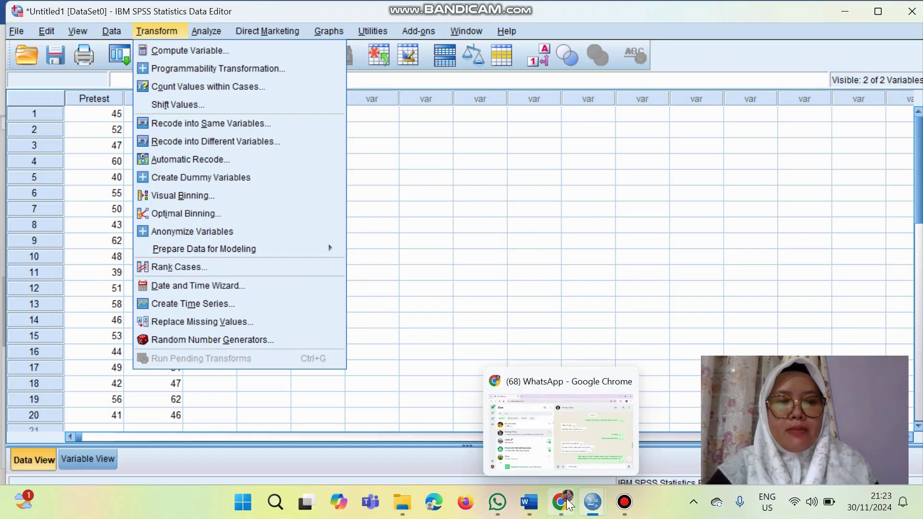
{"action": "left_click", "coordinate": [529, 502]}
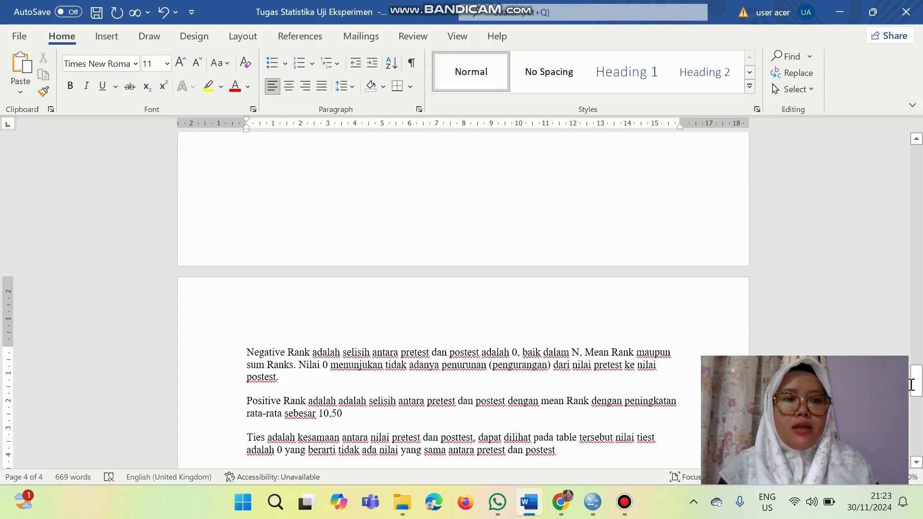
Copy the Wilcoxon Test Statistics table from the SPSS output into the Word document above the "Table test statistic." paragraph
{"action": "left_click_drag", "start_coordinate": [916, 389], "coordinate": [919, 418]}
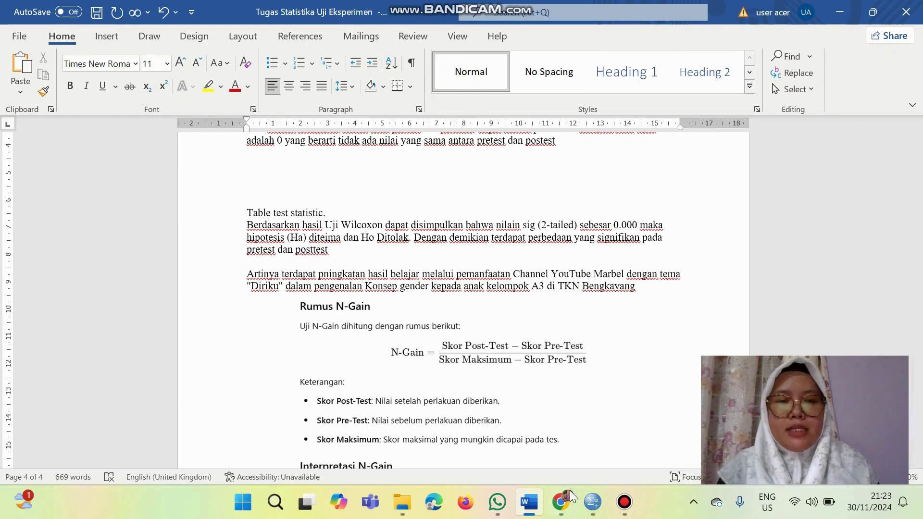
{"action": "mouse_move", "coordinate": [591, 506]}
{"action": "left_click", "coordinate": [626, 451]}
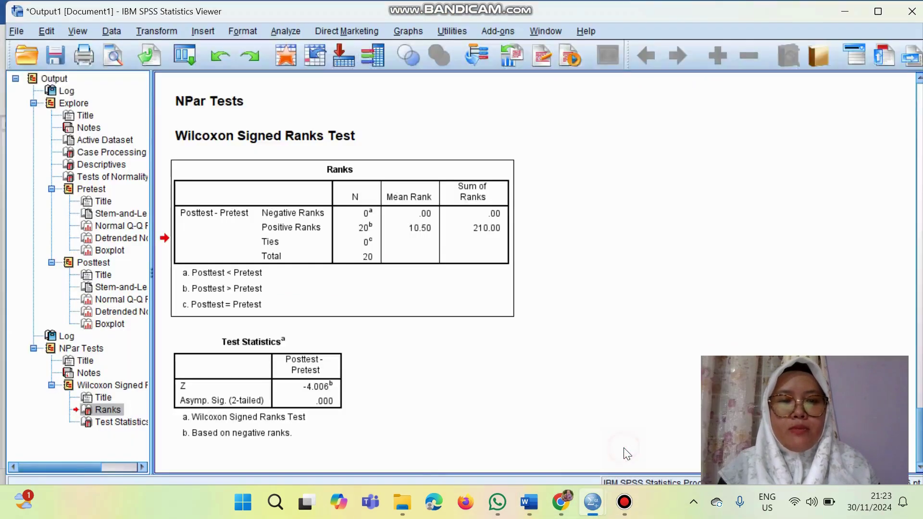
{"action": "left_click", "coordinate": [310, 363]}
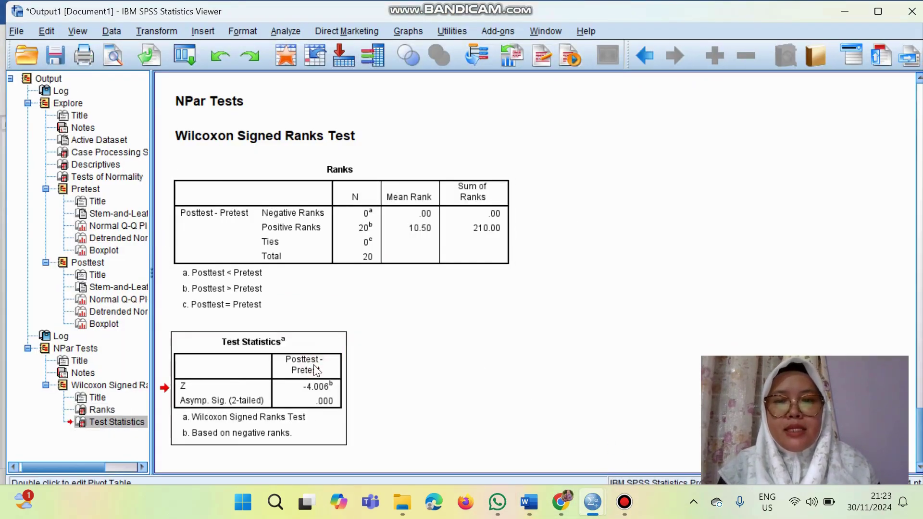
{"action": "right_click", "coordinate": [313, 364]}
{"action": "left_click", "coordinate": [330, 393]}
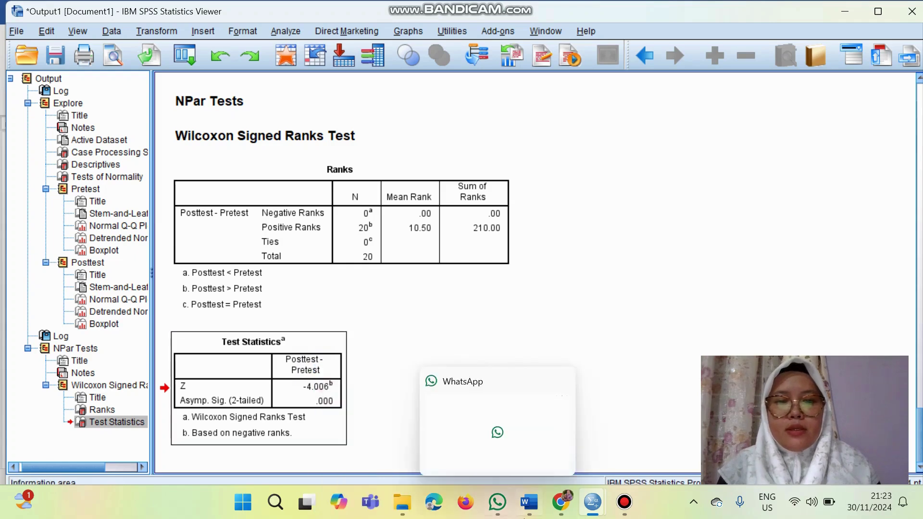
{"action": "left_click", "coordinate": [528, 502]}
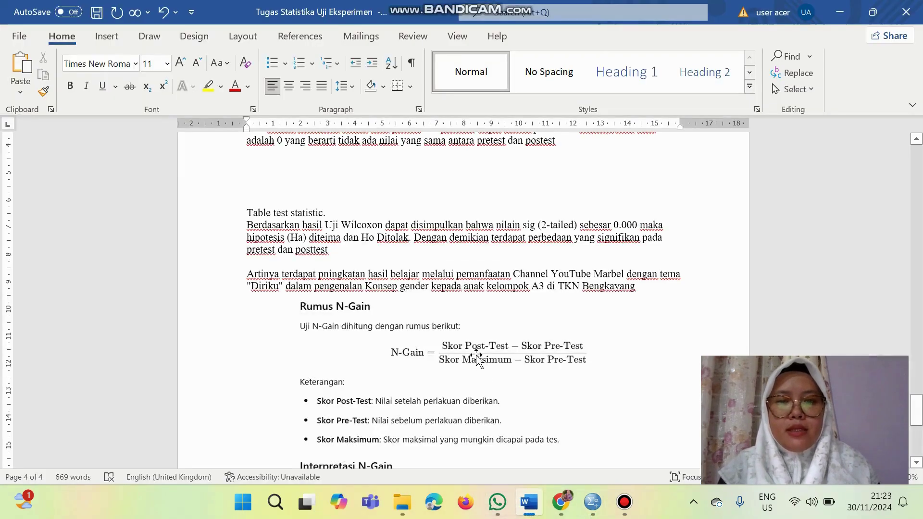
{"action": "left_click", "coordinate": [318, 180]}
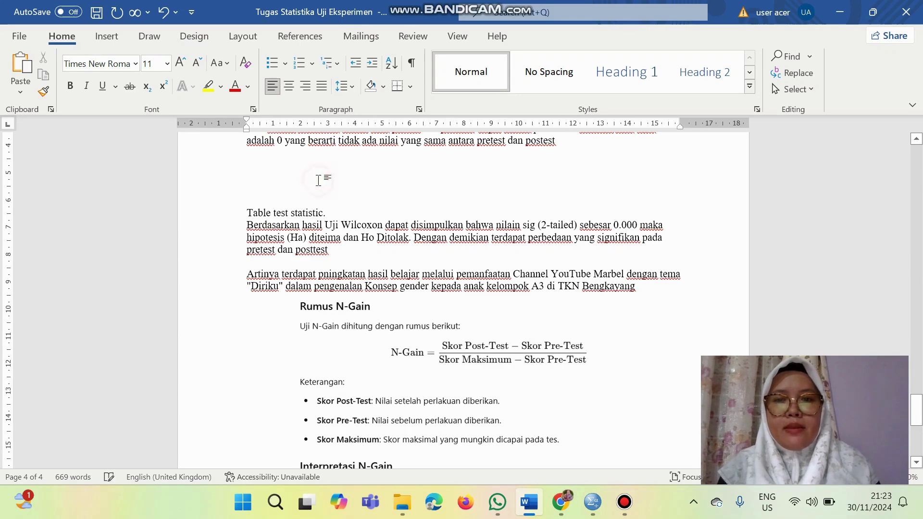
{"action": "key", "text": "ctrl+v"}
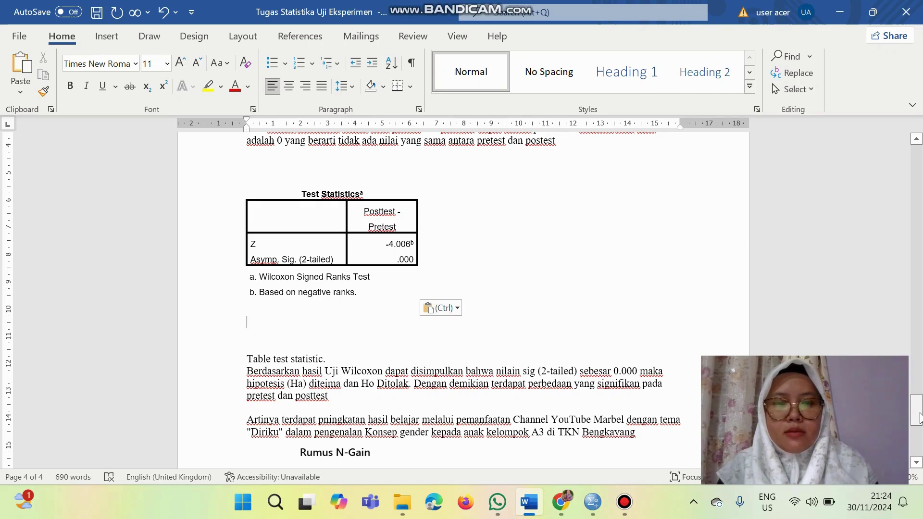
Delete two surplus blank lines between the pasted Test Statistics table and the "Table test statistic." paragraph
{"action": "left_click_drag", "start_coordinate": [919, 414], "coordinate": [919, 418]}
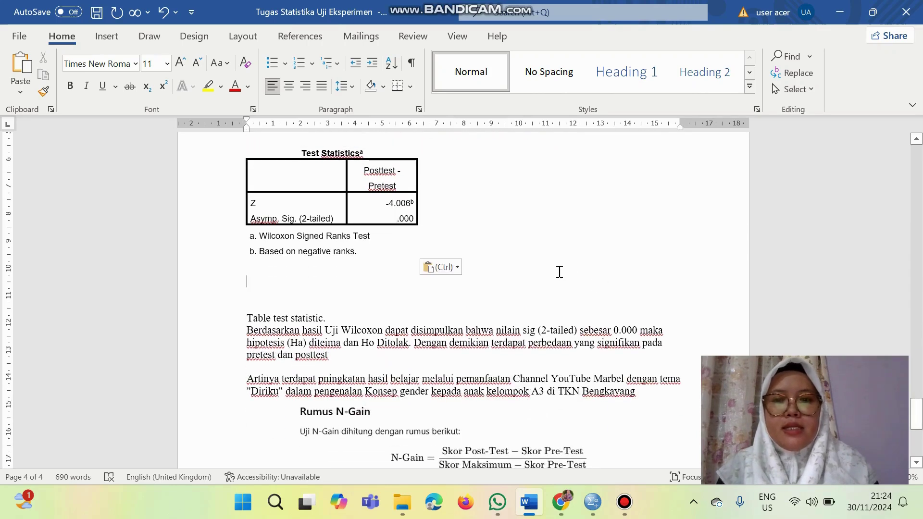
{"action": "key", "text": "Delete"}
{"action": "key", "text": "Delete"}
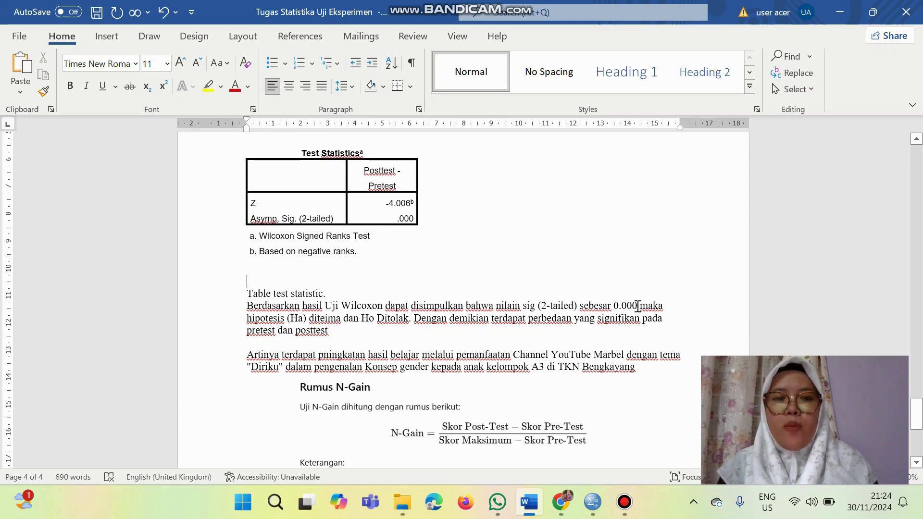
Correct the null hypothesis symbol to H0 and the misspelled word to "peningkatan" in the Wilcoxon conclusion
{"action": "left_click", "coordinate": [371, 319]}
{"action": "key", "text": "BackSpace"}
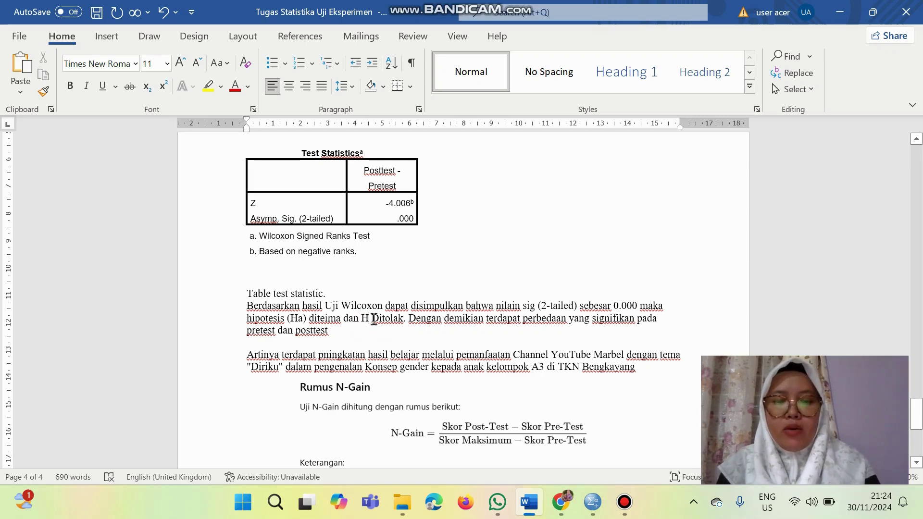
{"action": "type", "text": "0"}
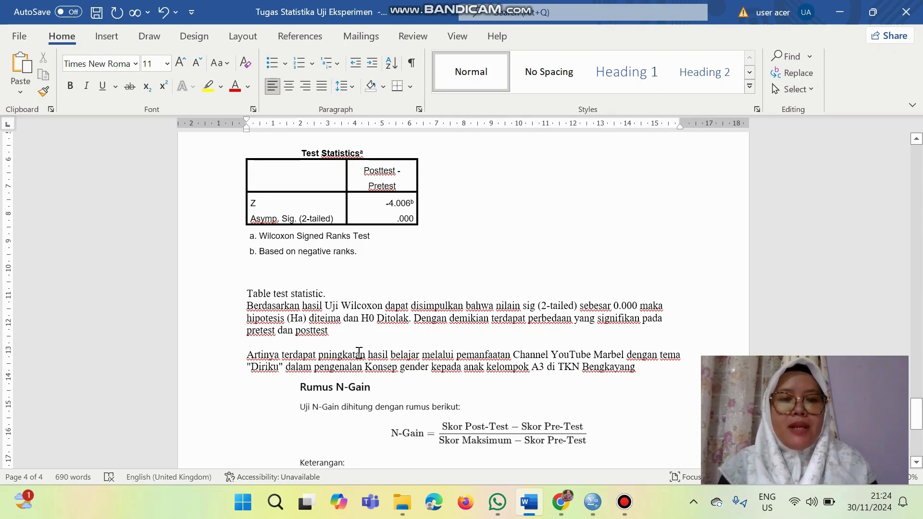
{"action": "left_click", "coordinate": [323, 355]}
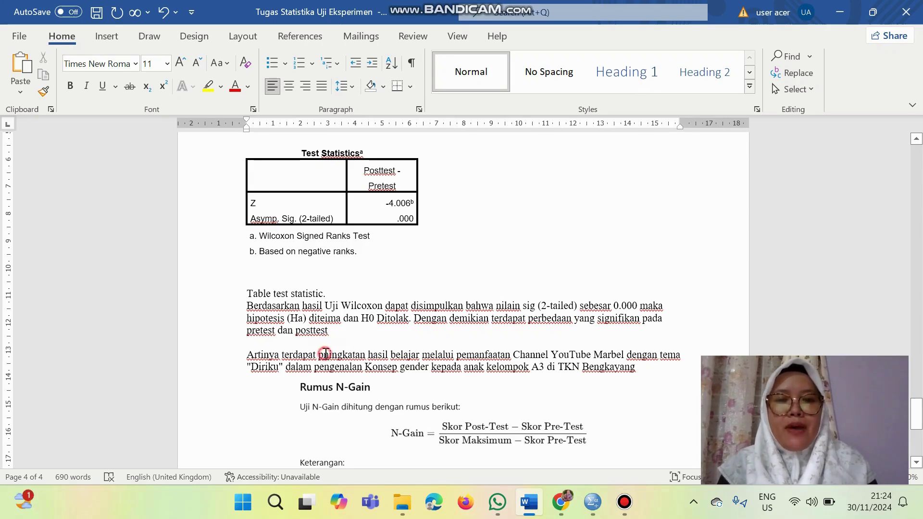
{"action": "type", "text": "e"}
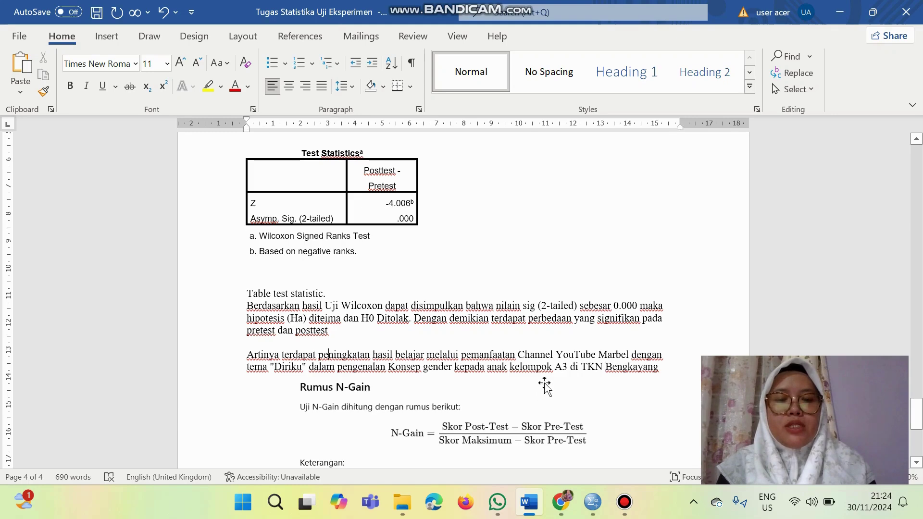
Insert a blank line after the conclusion paragraph, before Rumus N-Gain, and review the N-Gain formula and interpretation categories
{"action": "left_click", "coordinate": [662, 367]}
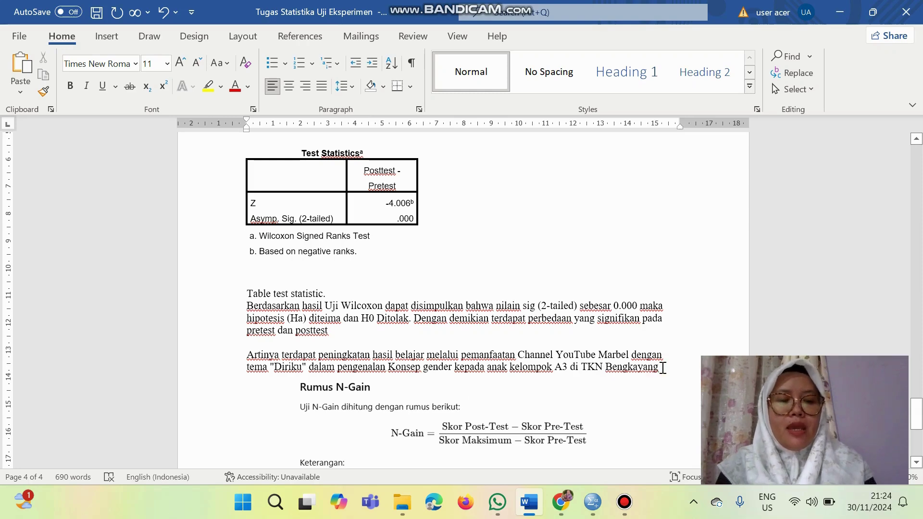
{"action": "key", "text": "Return"}
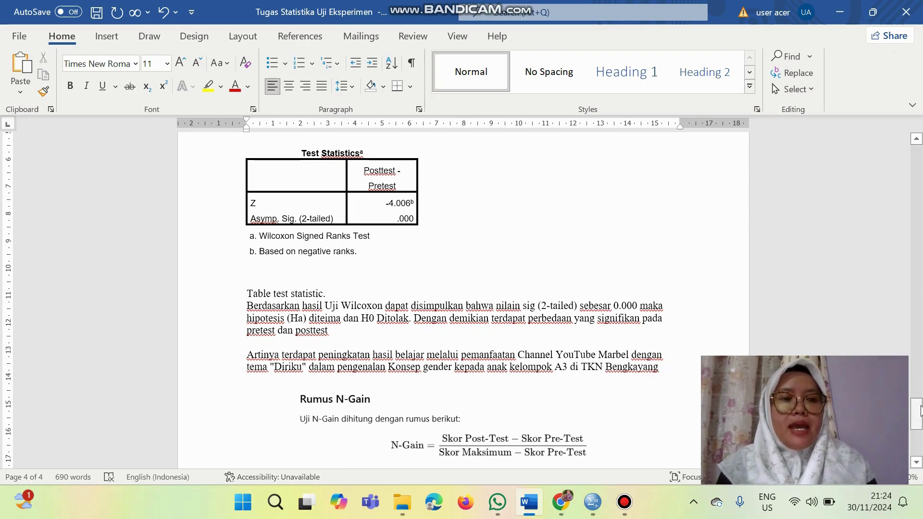
{"action": "left_click_drag", "start_coordinate": [917, 413], "coordinate": [916, 429]}
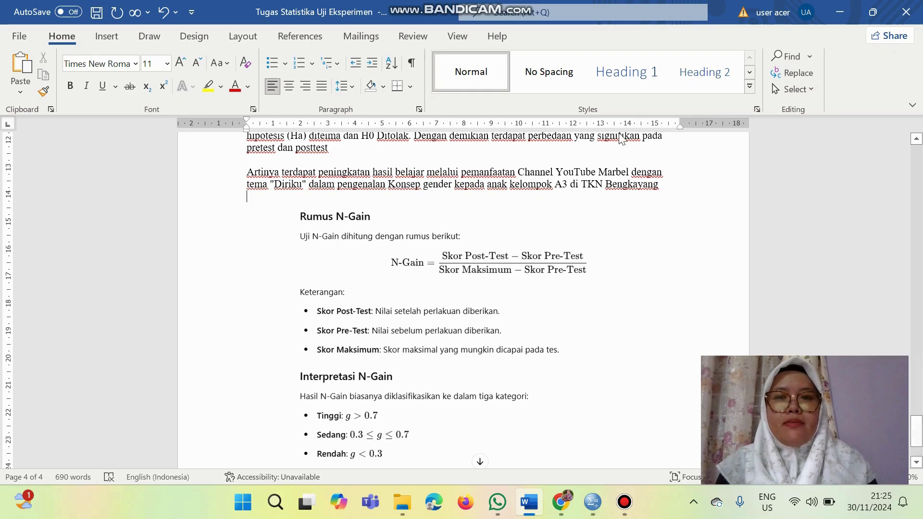
Switch to the SPSS data set and start computing a new variable with the target name postkurangpre
{"action": "mouse_move", "coordinate": [596, 501]}
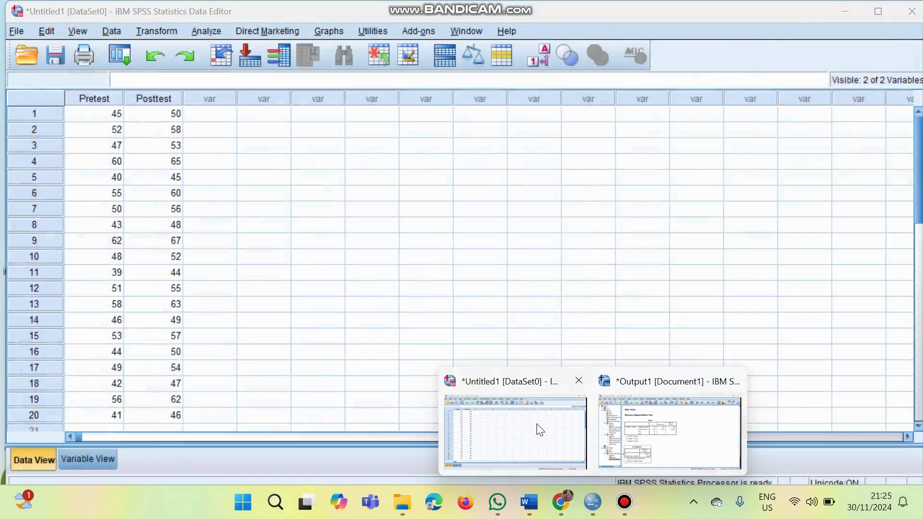
{"action": "left_click", "coordinate": [537, 424]}
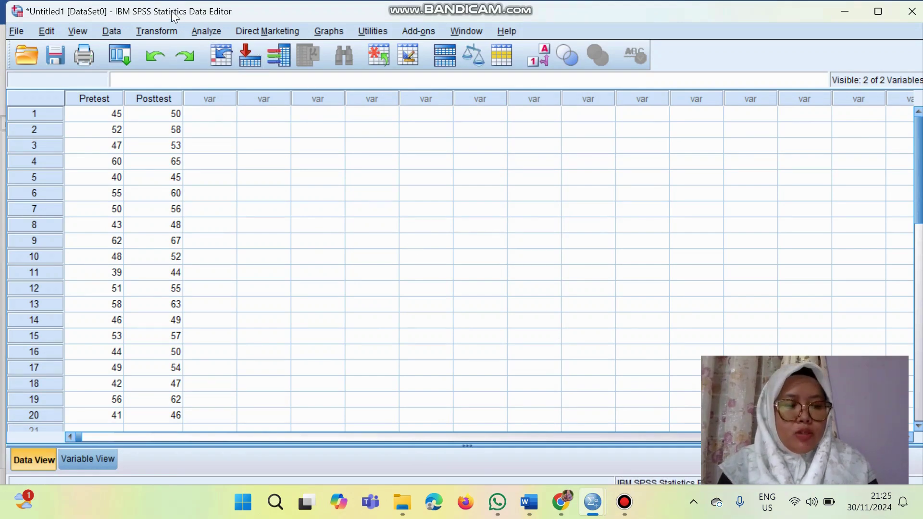
{"action": "left_click", "coordinate": [168, 32]}
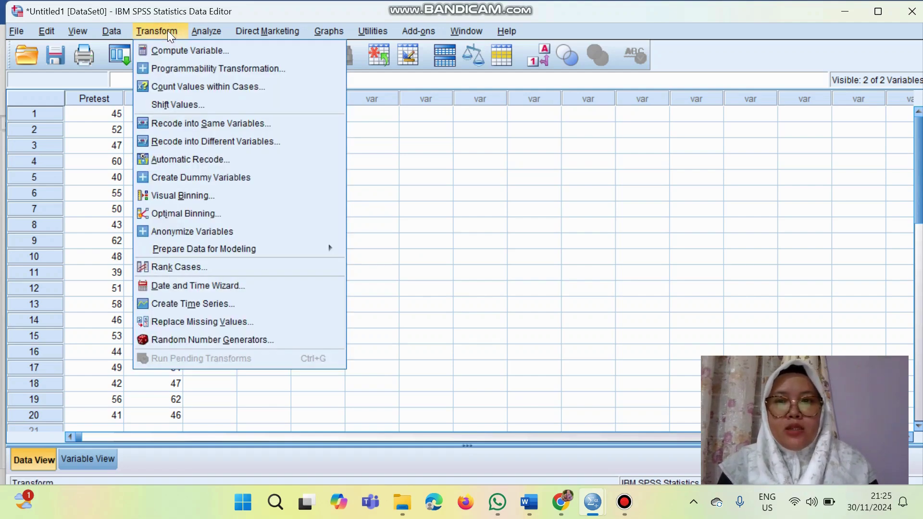
{"action": "left_click", "coordinate": [183, 52]}
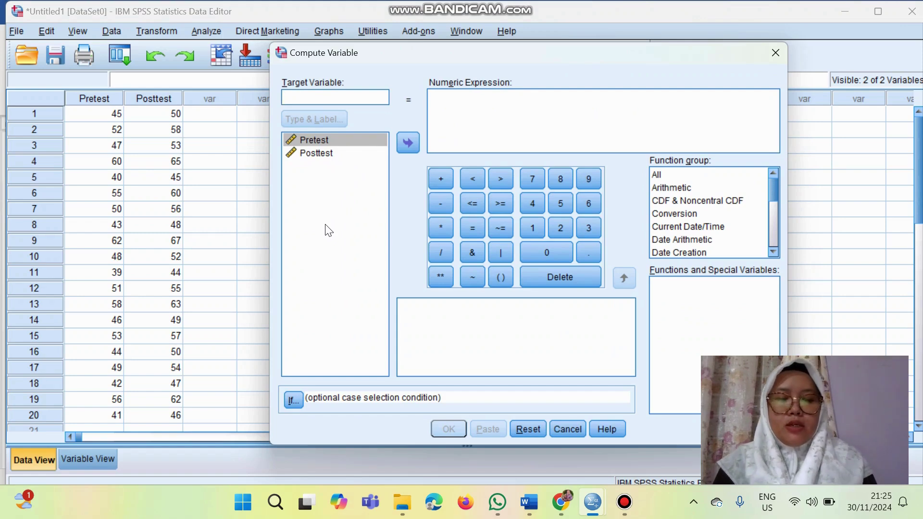
{"action": "type", "text": "post"}
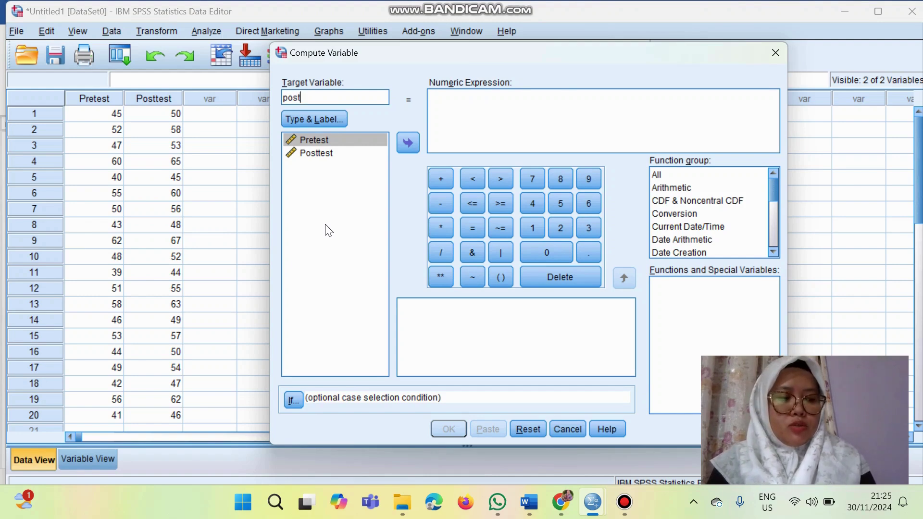
{"action": "type", "text": "kurangpre"}
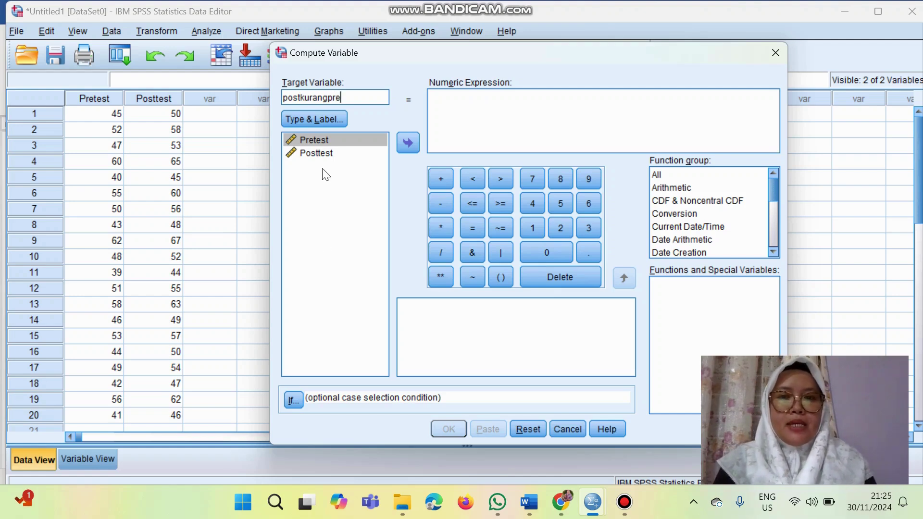
Set the numeric expression for postkurangpre to Posttest - Pretest and run the computation
{"action": "left_click", "coordinate": [325, 153]}
{"action": "left_click", "coordinate": [402, 143]}
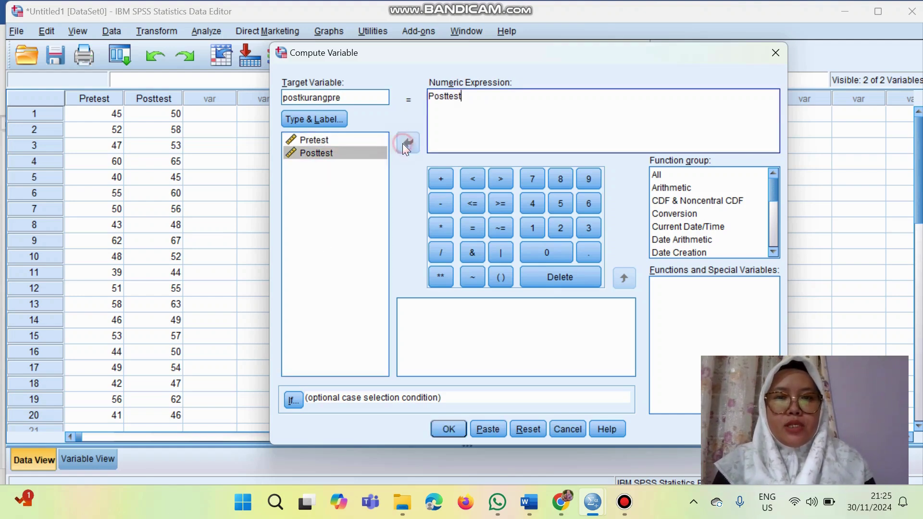
{"action": "left_click", "coordinate": [440, 203]}
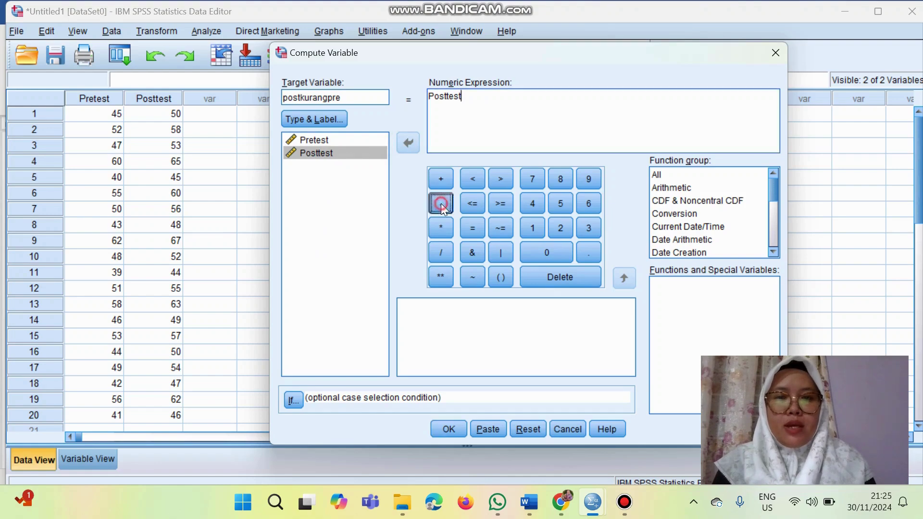
{"action": "left_click", "coordinate": [346, 139]}
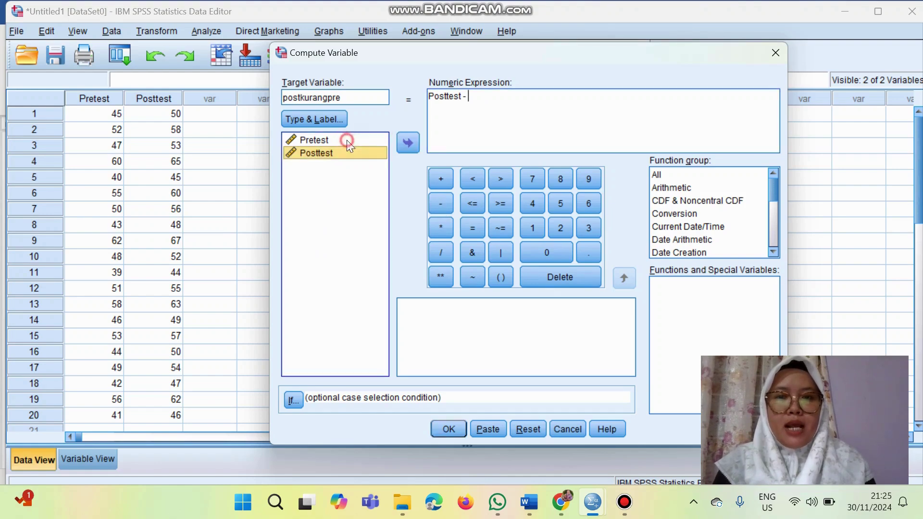
{"action": "left_click", "coordinate": [408, 143]}
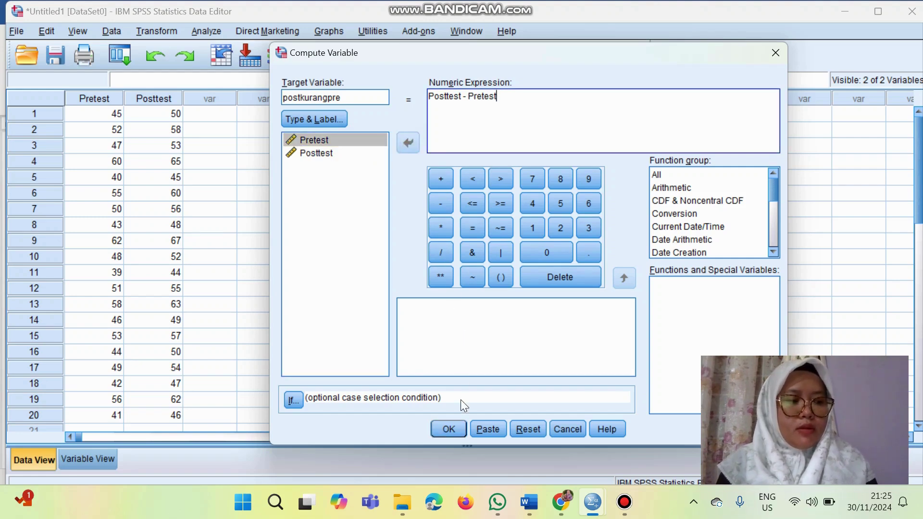
{"action": "left_click", "coordinate": [448, 428]}
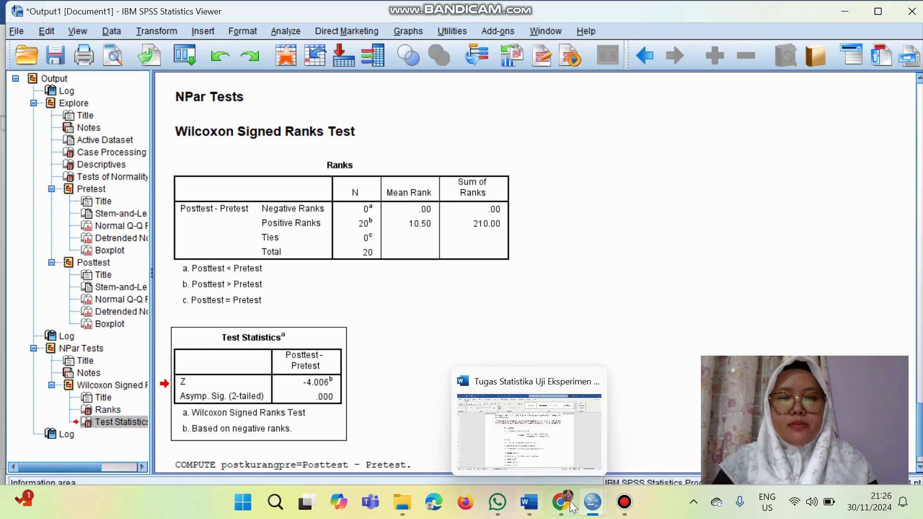
Return to the data set, set the decimals of postkurangpre to 0, and show the data values again
{"action": "mouse_move", "coordinate": [591, 510]}
{"action": "left_click", "coordinate": [532, 453]}
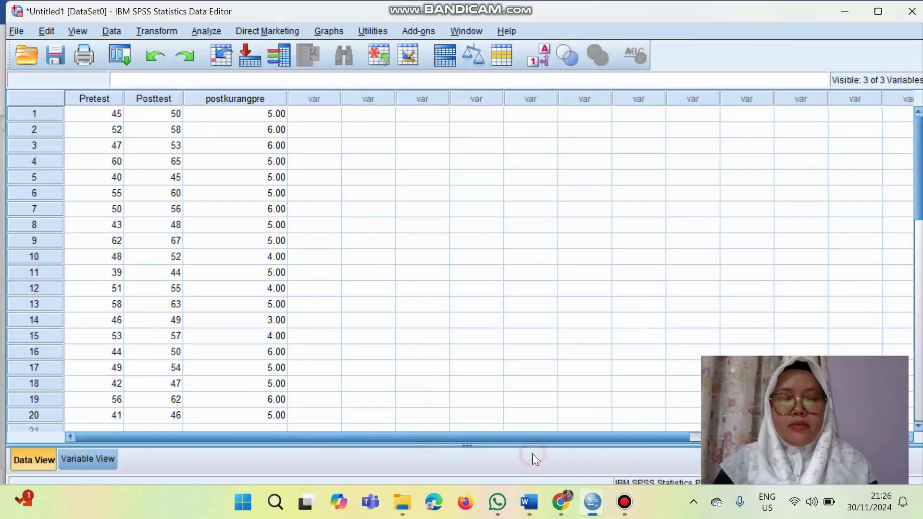
{"action": "left_click", "coordinate": [266, 116]}
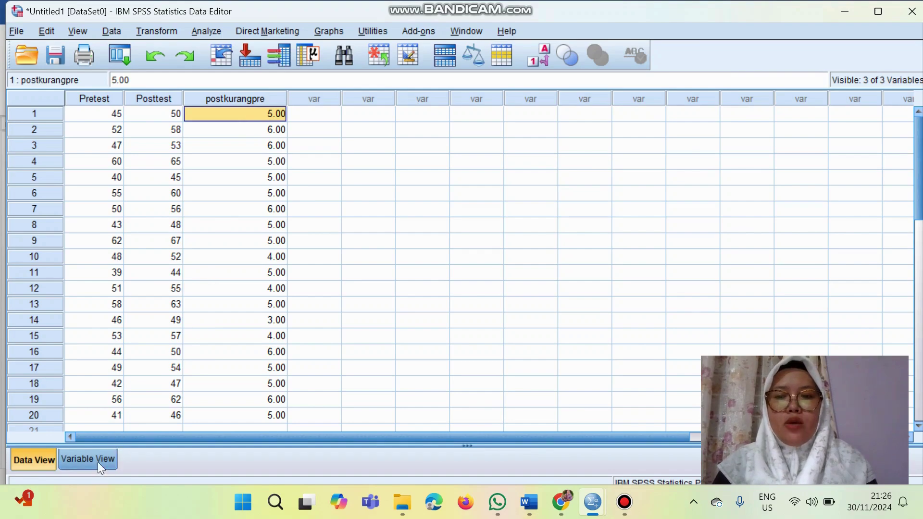
{"action": "left_click", "coordinate": [100, 465]}
{"action": "left_click", "coordinate": [266, 128]}
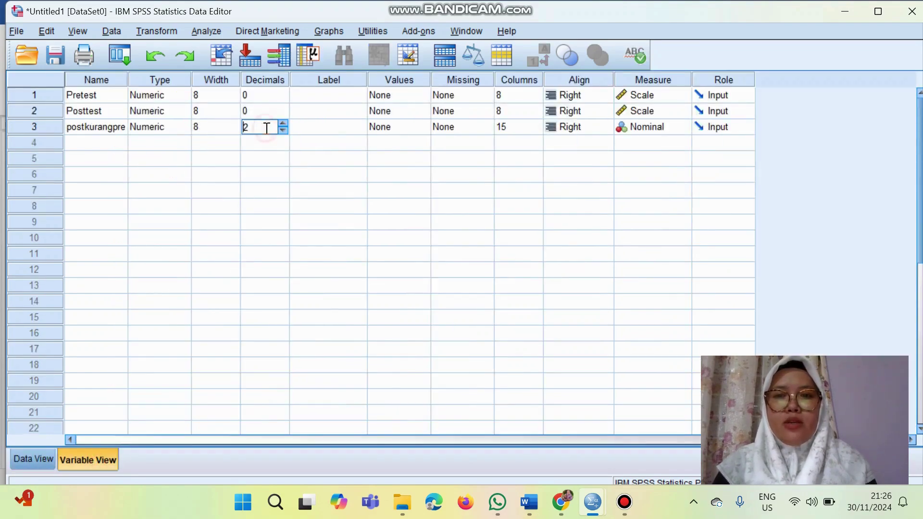
{"action": "left_click", "coordinate": [283, 130]}
{"action": "left_click", "coordinate": [283, 130]}
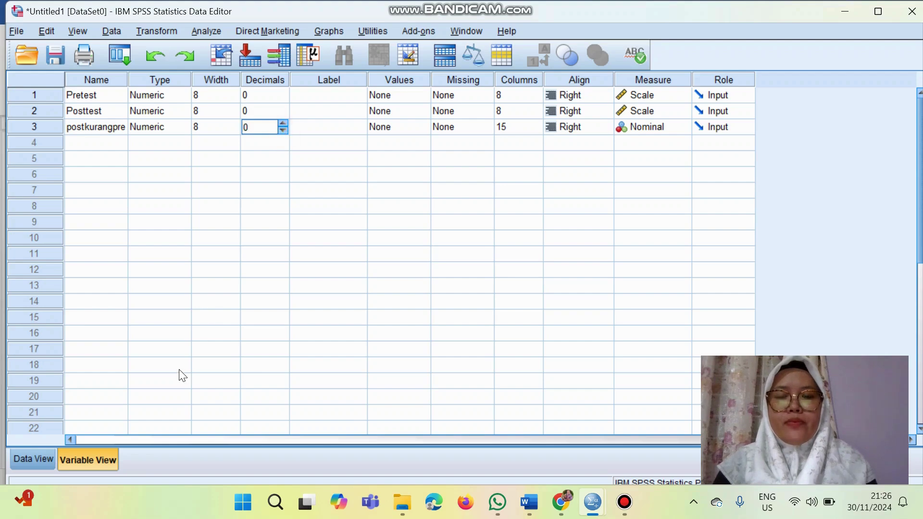
{"action": "left_click", "coordinate": [42, 460]}
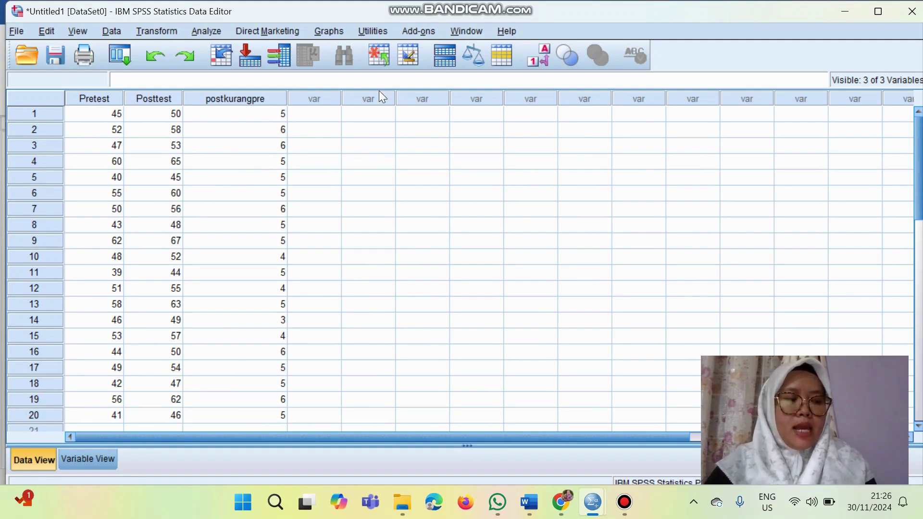
Switch to the Word report to check the denominator of the N-Gain formula, and return to the SPSS data set
{"action": "left_click", "coordinate": [510, 175]}
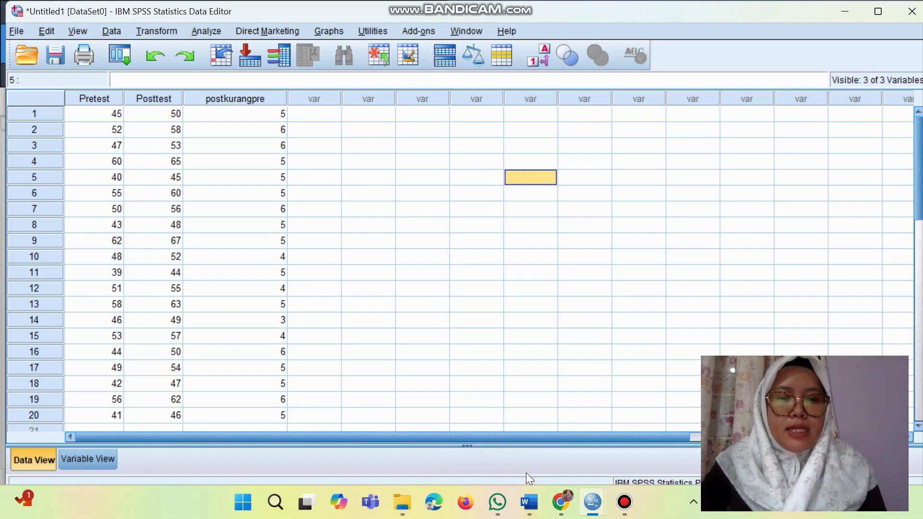
{"action": "left_click", "coordinate": [535, 502]}
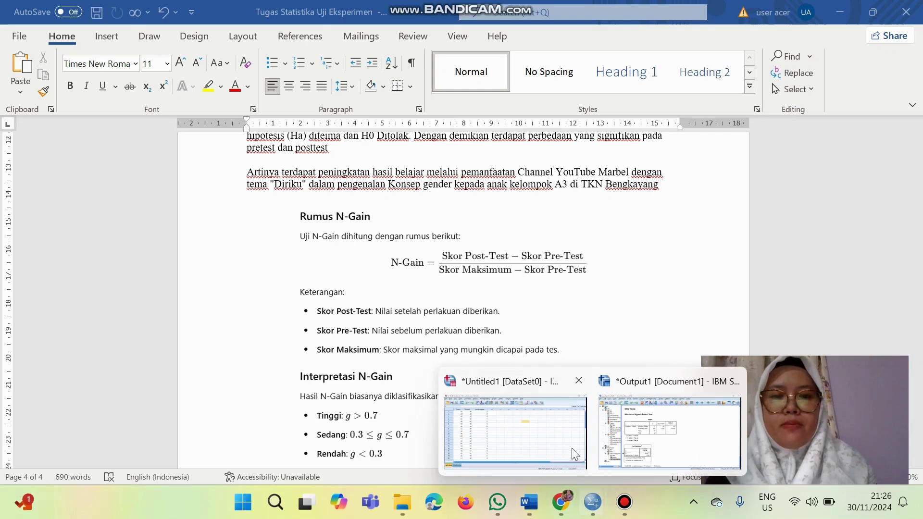
{"action": "left_click", "coordinate": [543, 422]}
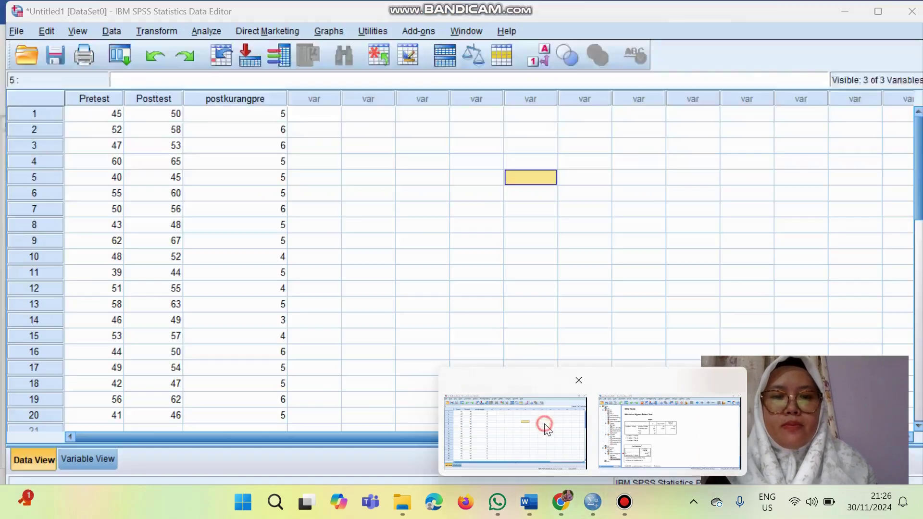
Start computing another variable, clear the previous numeric expression, and set the target name to makskurangpre
{"action": "left_click", "coordinate": [160, 28]}
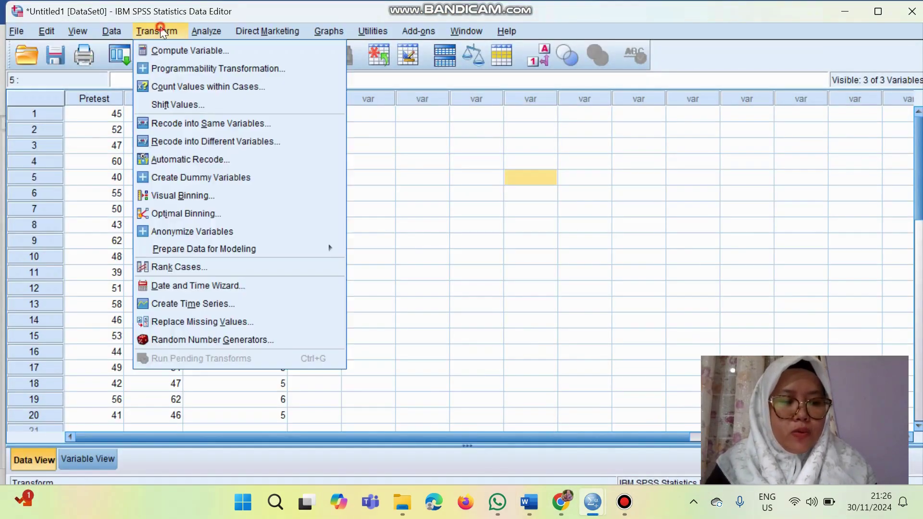
{"action": "left_click", "coordinate": [170, 52]}
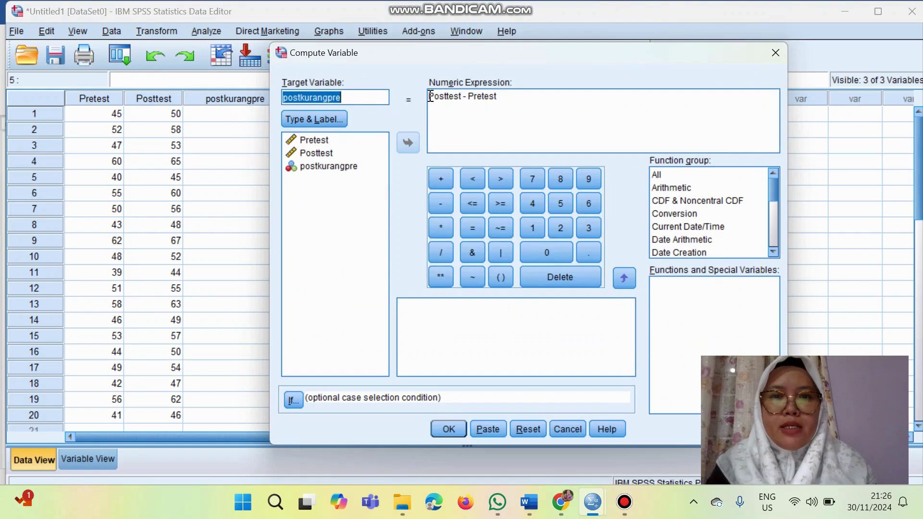
{"action": "left_click_drag", "start_coordinate": [509, 96], "coordinate": [428, 96]}
{"action": "key", "text": "BackSpace"}
{"action": "left_click", "coordinate": [347, 97]}
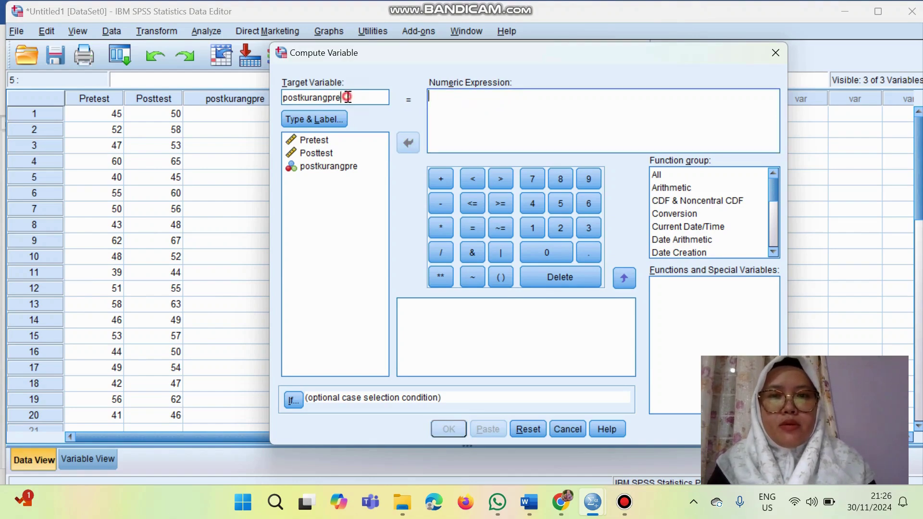
{"action": "left_click_drag", "start_coordinate": [347, 97], "coordinate": [276, 100]}
{"action": "type", "text": "mak"}
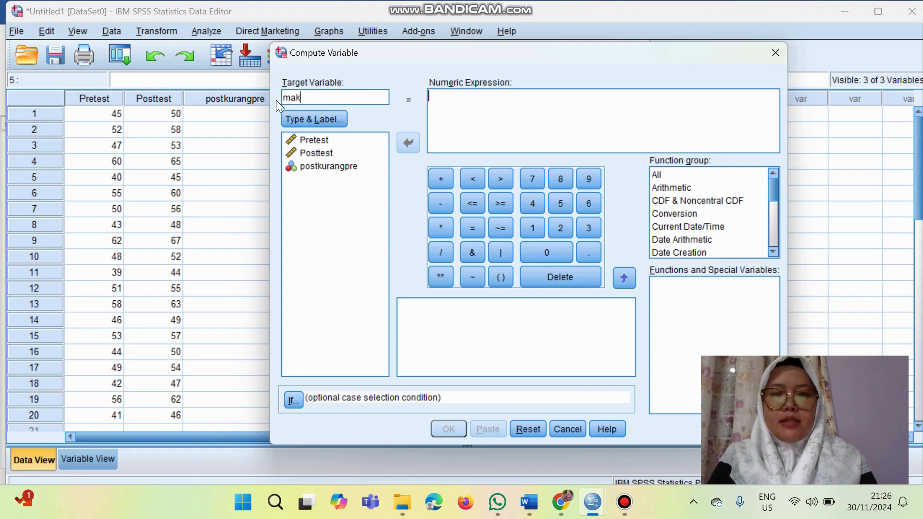
{"action": "type", "text": "skur"}
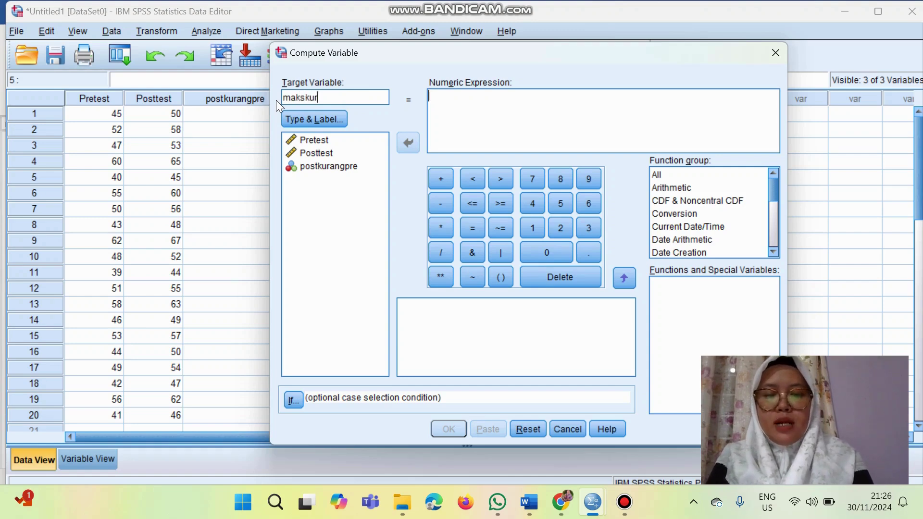
{"action": "type", "text": "angpre"}
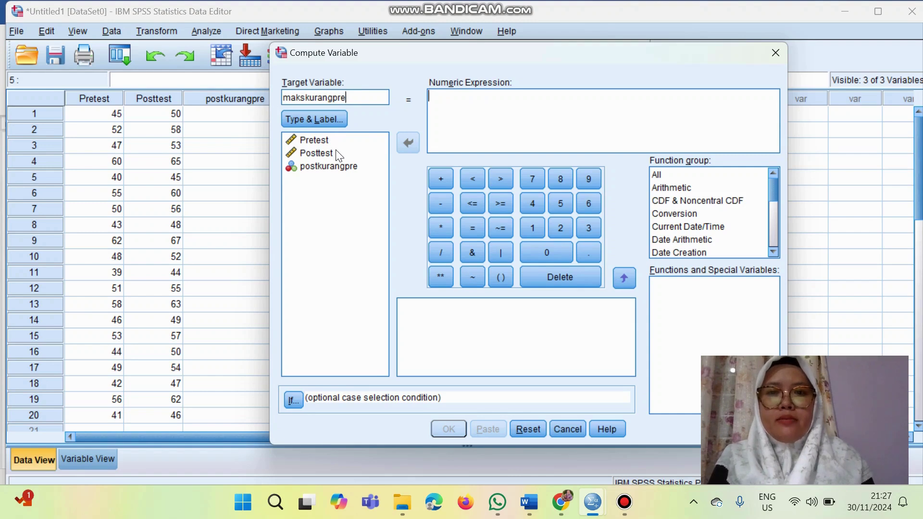
Set the numeric expression for makskurangpre to 100 - Pretest and run the computation
{"action": "left_click", "coordinate": [473, 94]}
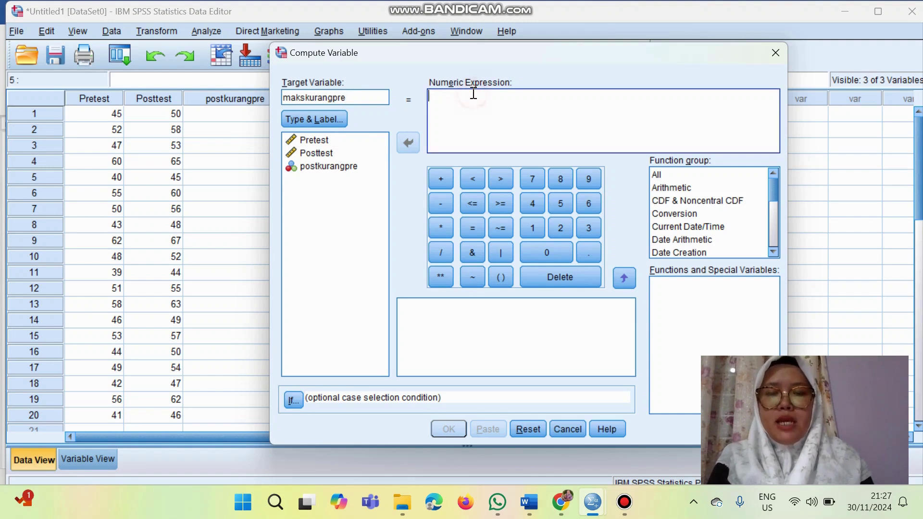
{"action": "type", "text": "100"}
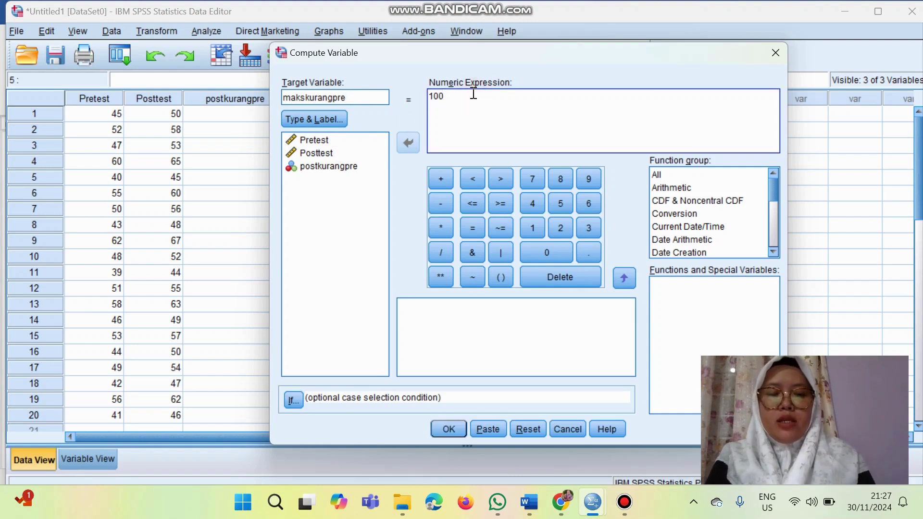
{"action": "left_click", "coordinate": [440, 203]}
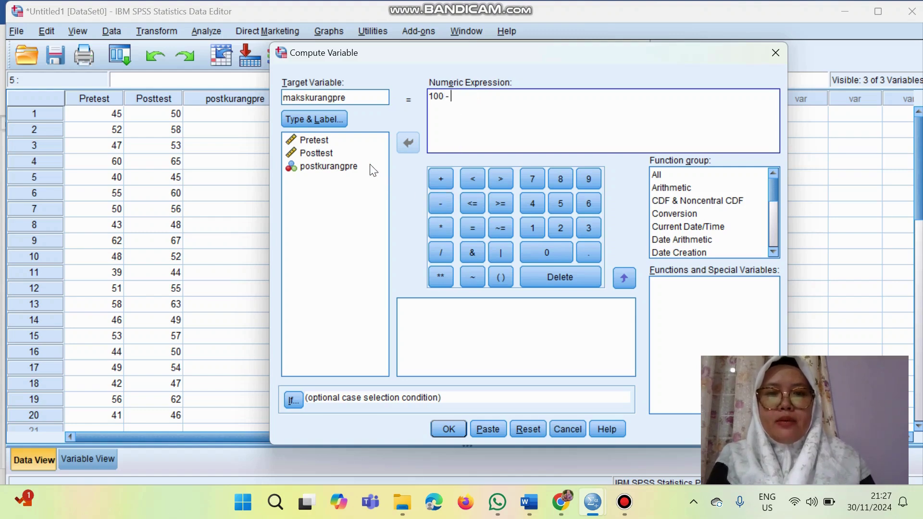
{"action": "left_click", "coordinate": [325, 140]}
{"action": "left_click", "coordinate": [408, 142]}
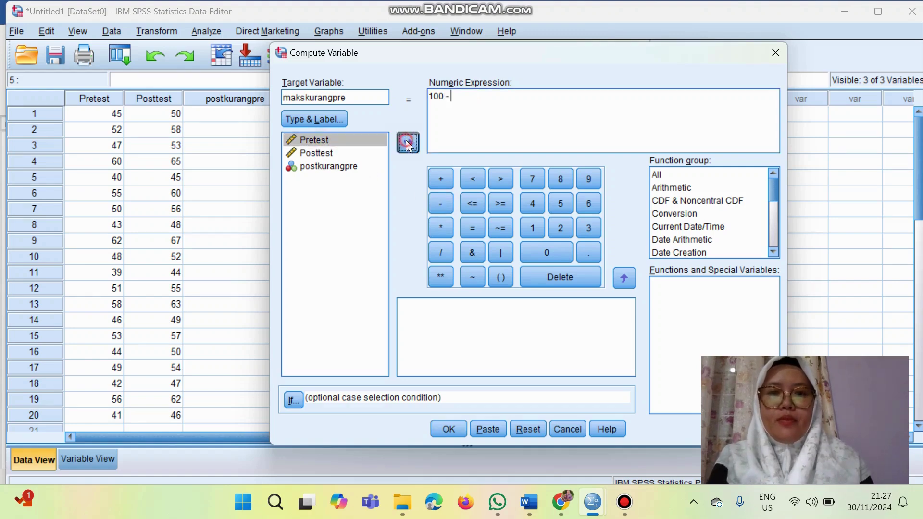
{"action": "left_click", "coordinate": [445, 430]}
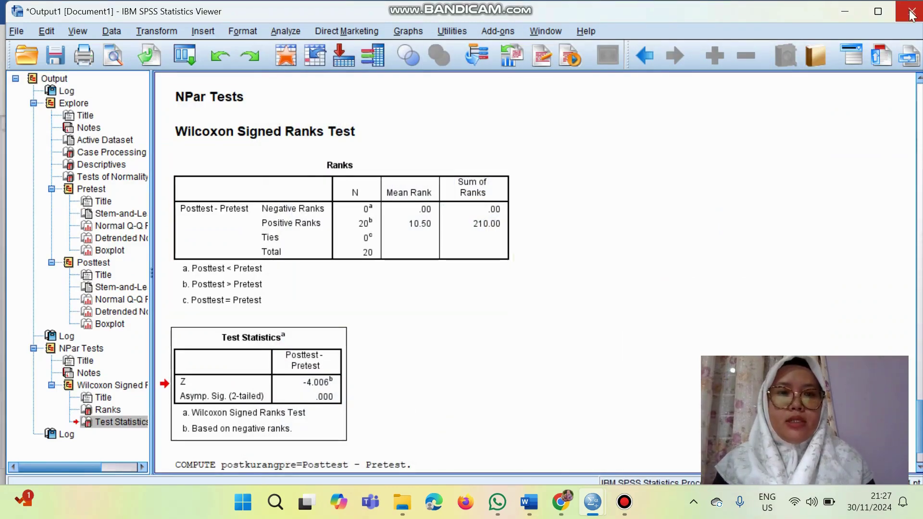
Minimize the output viewer, set the decimals of makskurangpre to 0, and show the data values again
{"action": "left_click", "coordinate": [845, 9]}
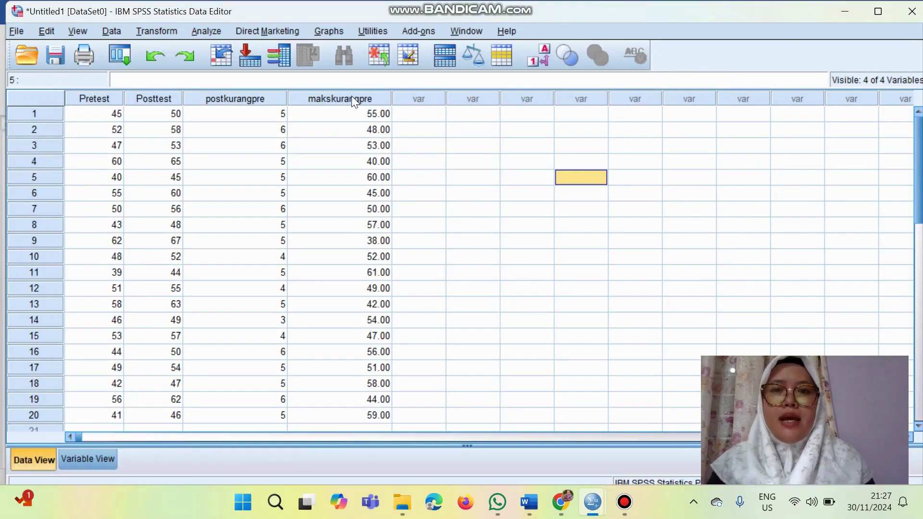
{"action": "left_click", "coordinate": [96, 456]}
{"action": "left_click", "coordinate": [254, 143]}
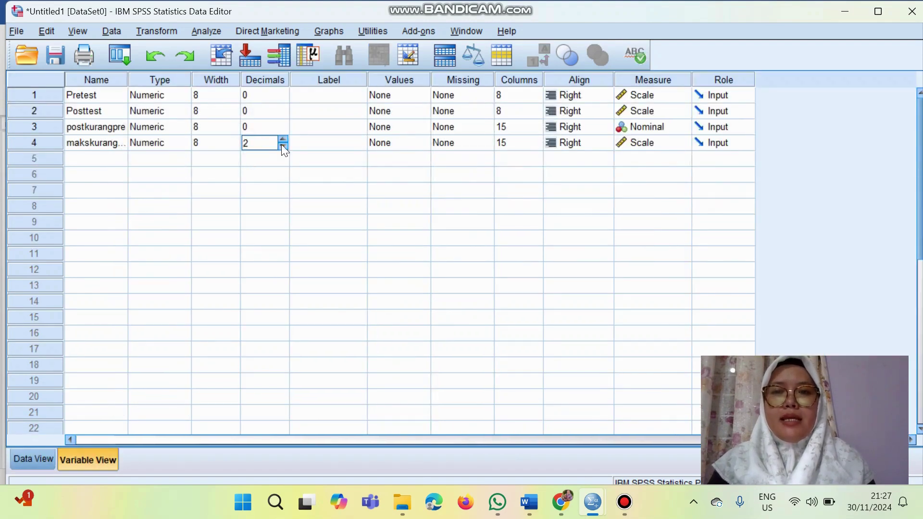
{"action": "left_click", "coordinate": [33, 460]}
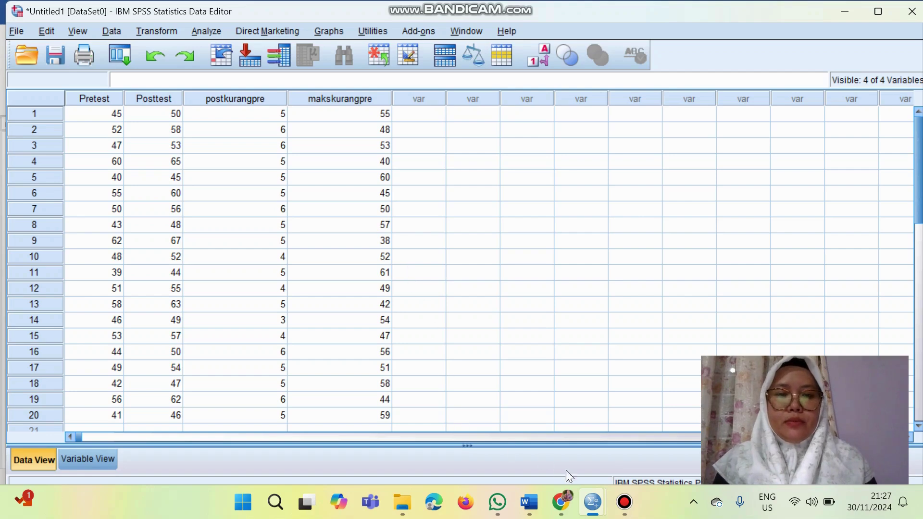
Review the full N-Gain quotient in the Word report, and switch back to the SPSS data set
{"action": "left_click", "coordinate": [524, 509]}
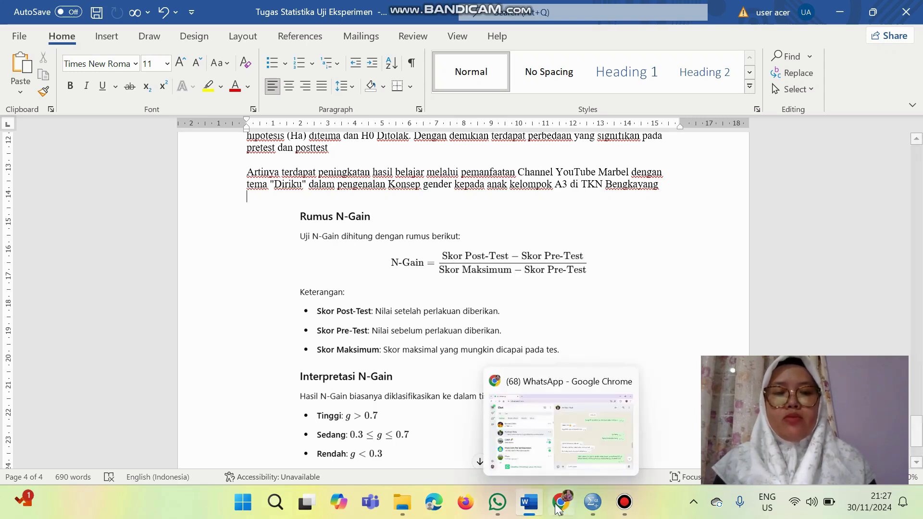
{"action": "mouse_move", "coordinate": [594, 507]}
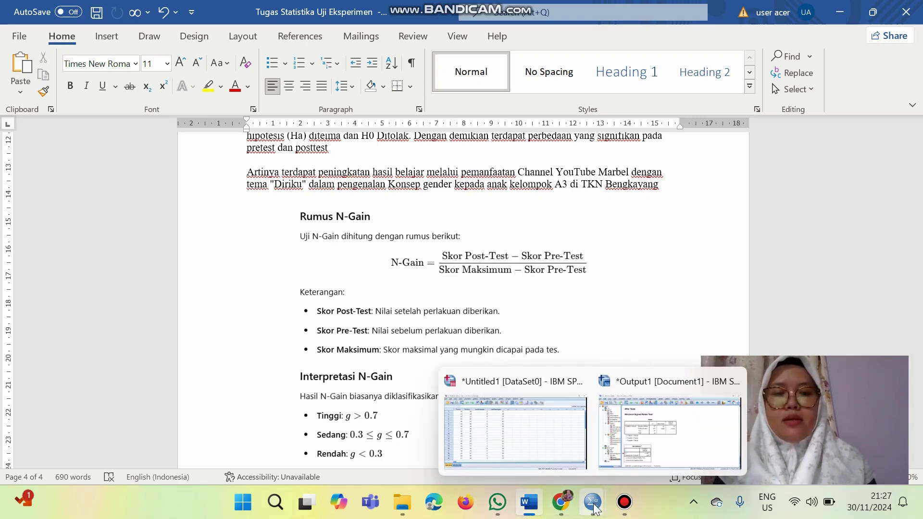
{"action": "left_click", "coordinate": [551, 431]}
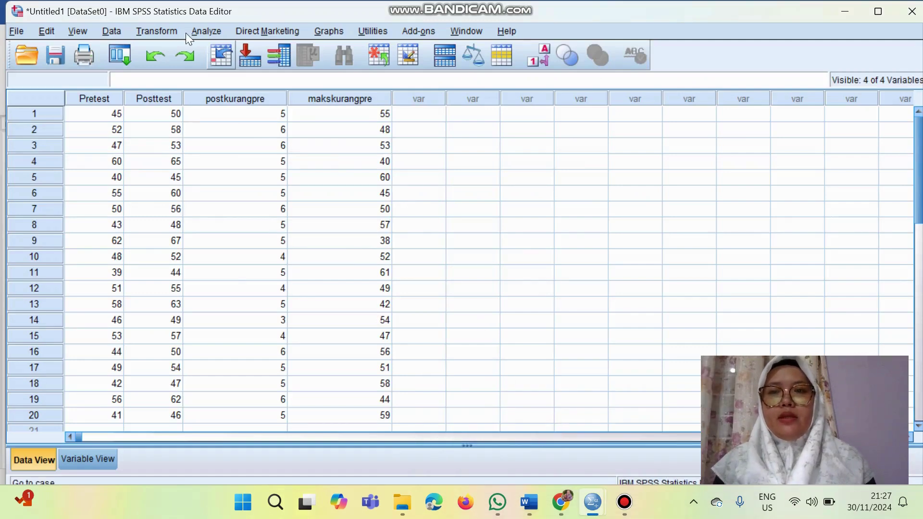
Start computing another variable and set the target variable name to Ngainscore
{"action": "left_click", "coordinate": [157, 30]}
{"action": "left_click", "coordinate": [178, 51]}
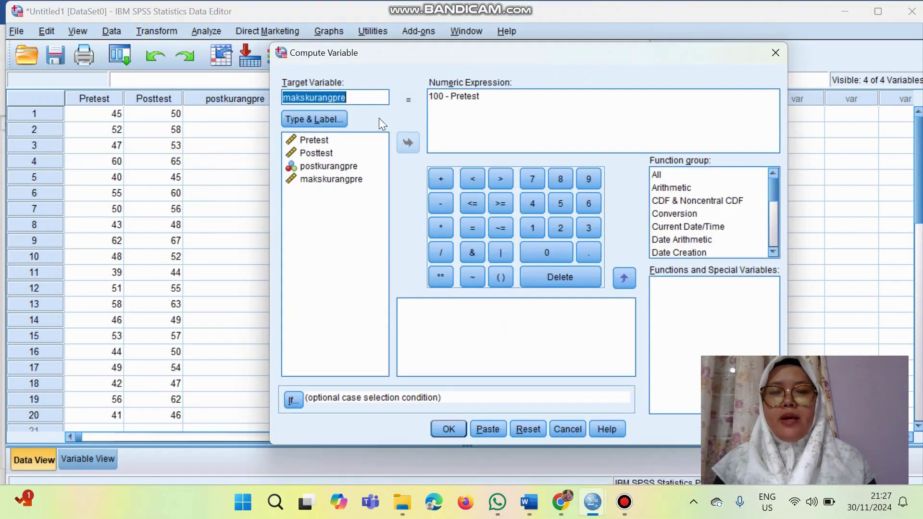
{"action": "left_click", "coordinate": [372, 93]}
{"action": "key", "text": "BackSpace"}
{"action": "key", "text": "BackSpace"}
{"action": "key", "text": "BackSpace"}
{"action": "key", "text": "BackSpace"}
{"action": "key", "text": "BackSpace"}
{"action": "key", "text": "BackSpace"}
{"action": "key", "text": "BackSpace"}
{"action": "key", "text": "BackSpace"}
{"action": "key", "text": "BackSpace"}
{"action": "key", "text": "BackSpace"}
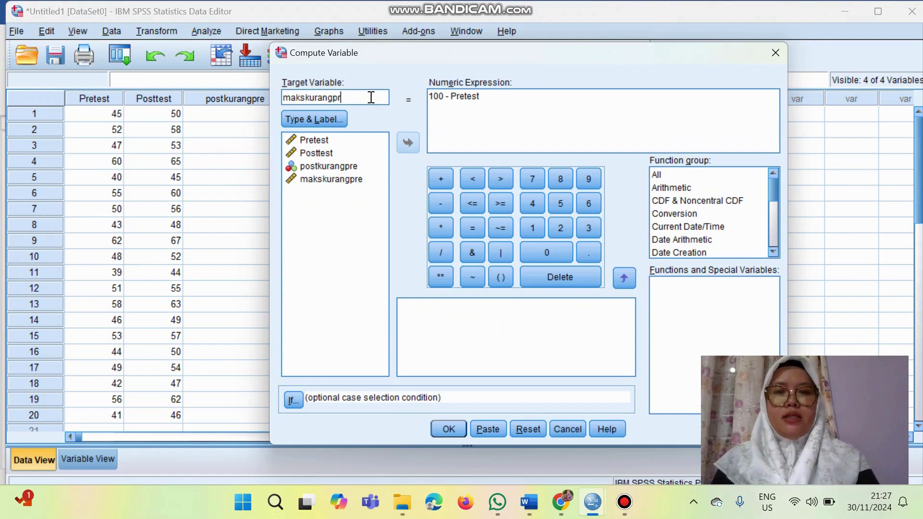
{"action": "key", "text": "BackSpace"}
{"action": "key", "text": "BackSpace"}
{"action": "key", "text": "BackSpace"}
{"action": "type", "text": "Ngains"}
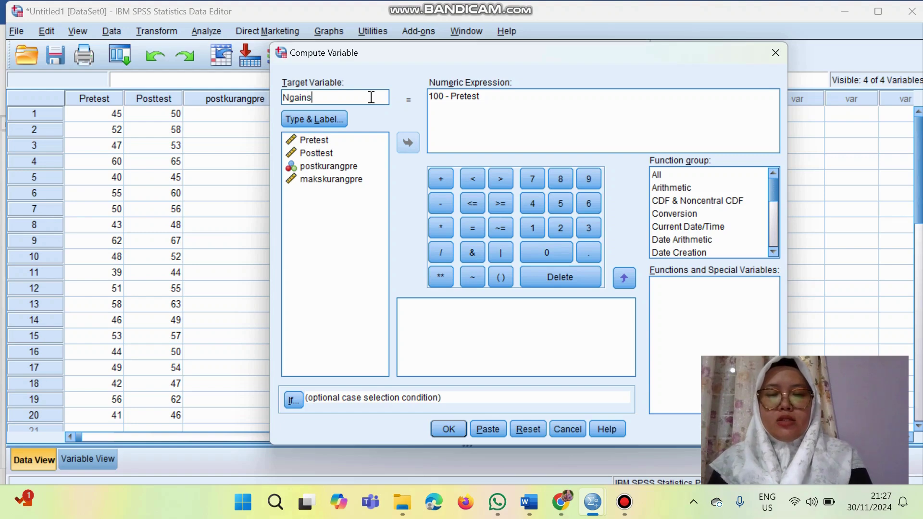
{"action": "type", "text": "core"}
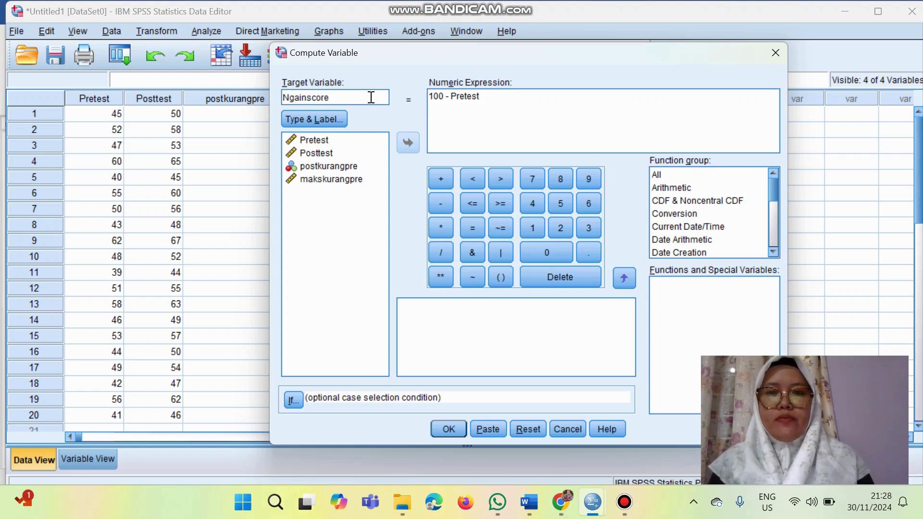
Replace the numeric expression with postkurangpre / makskurangpre, run the computation, and minimize the output viewer
{"action": "left_click_drag", "start_coordinate": [481, 96], "coordinate": [420, 95]}
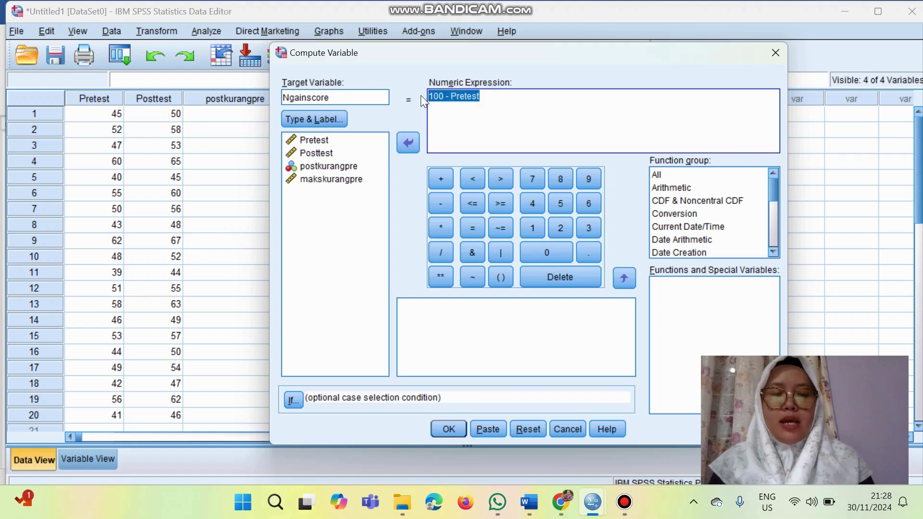
{"action": "key", "text": "BackSpace"}
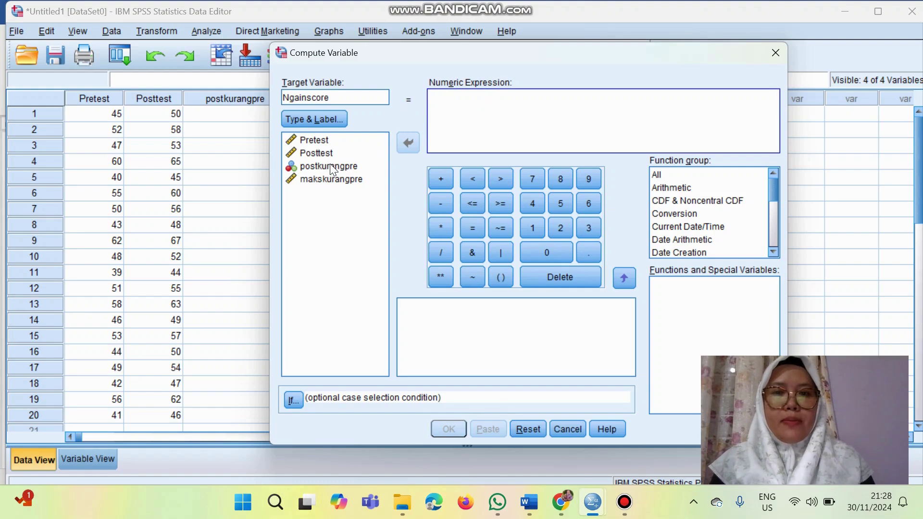
{"action": "left_click", "coordinate": [365, 163]}
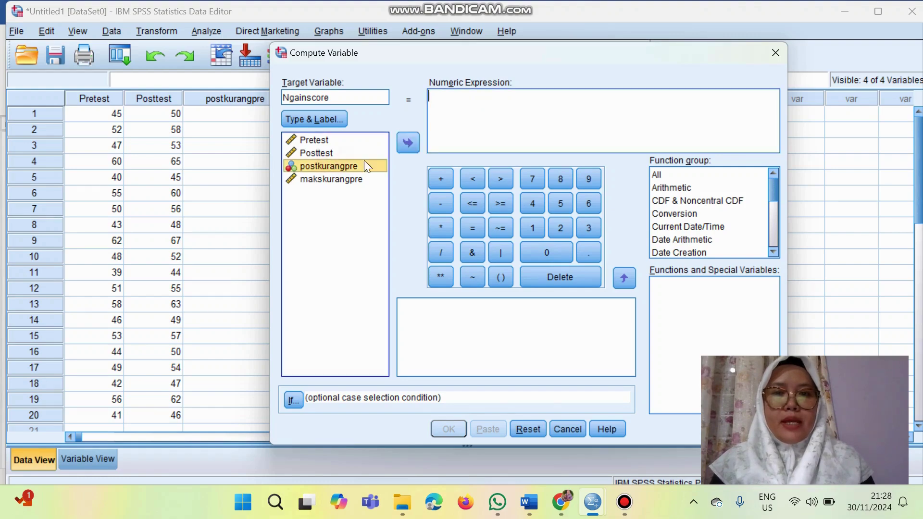
{"action": "left_click", "coordinate": [408, 143]}
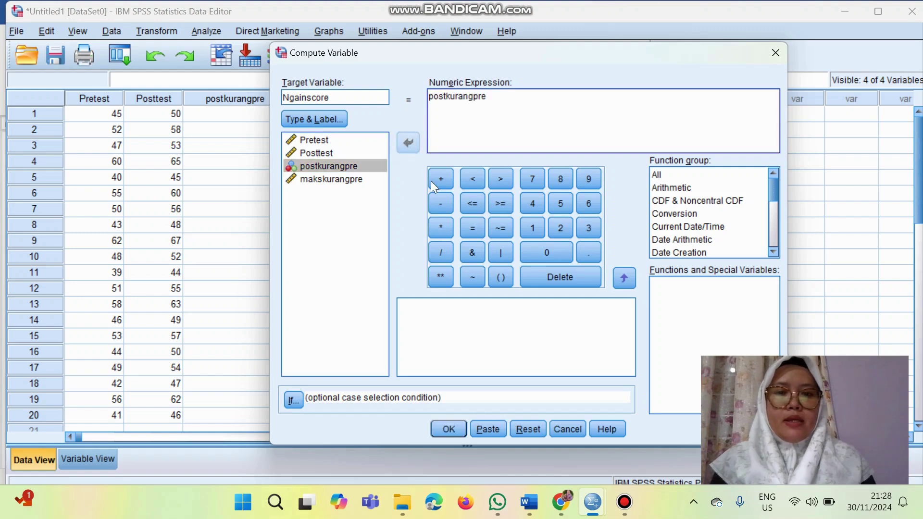
{"action": "left_click", "coordinate": [445, 260]}
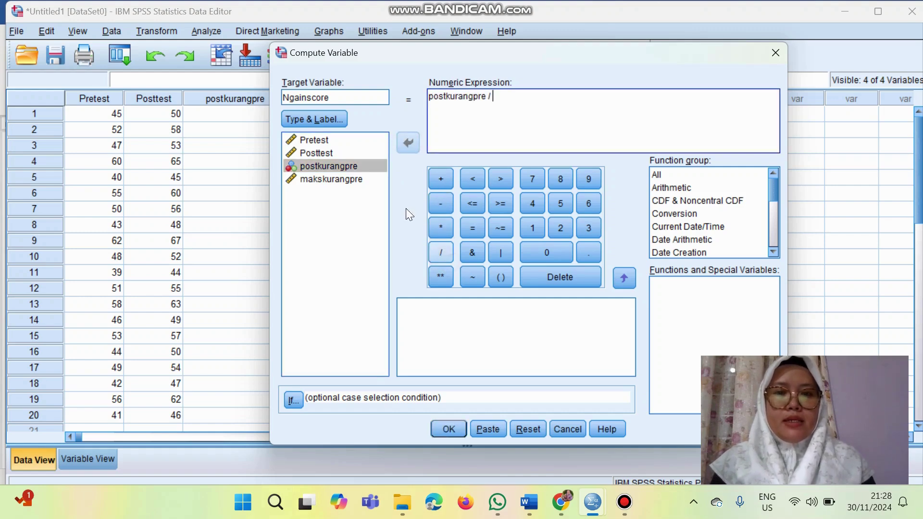
{"action": "left_click", "coordinate": [352, 181]}
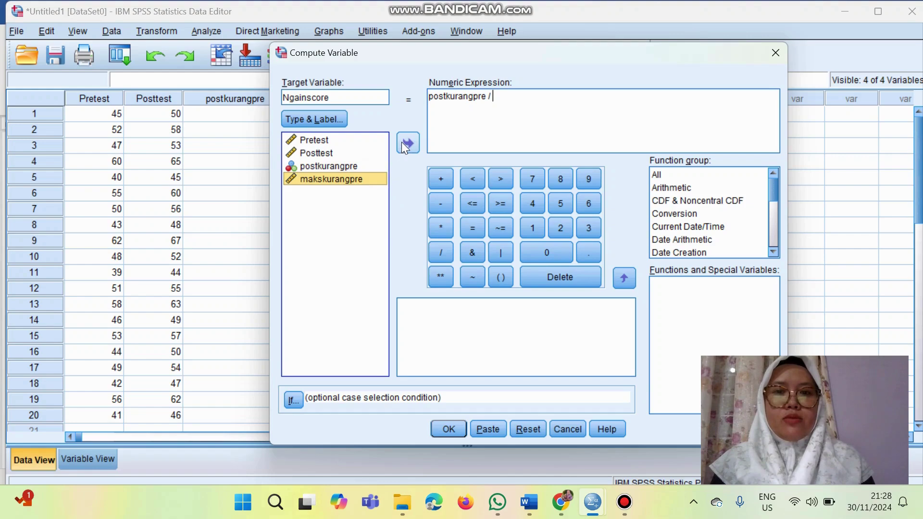
{"action": "left_click", "coordinate": [403, 143]}
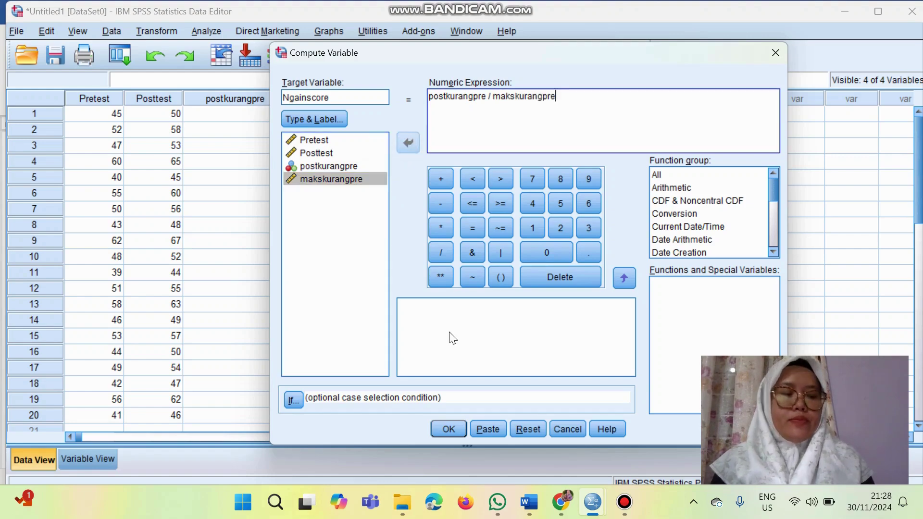
{"action": "left_click", "coordinate": [452, 427]}
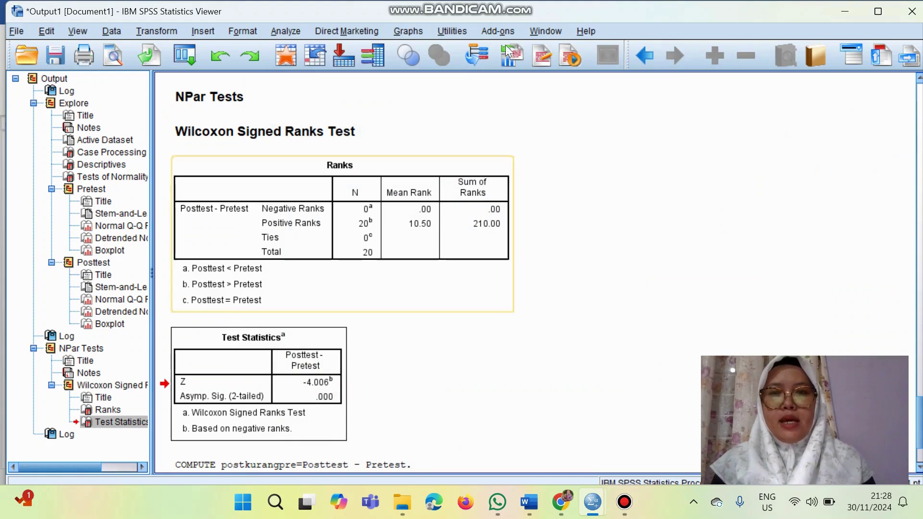
{"action": "left_click", "coordinate": [848, 11]}
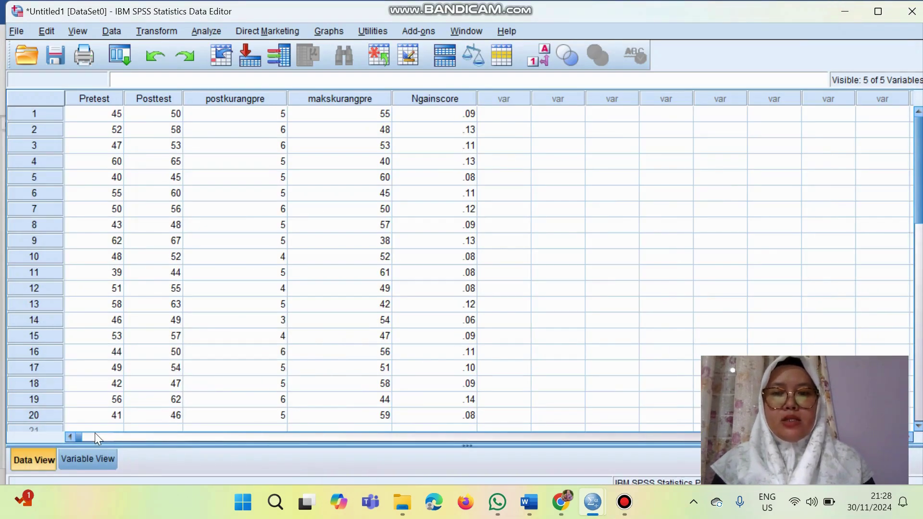
Try setting the decimals of Ngainscore to 0 and show the data values
{"action": "left_click", "coordinate": [86, 460]}
{"action": "left_click", "coordinate": [270, 158]}
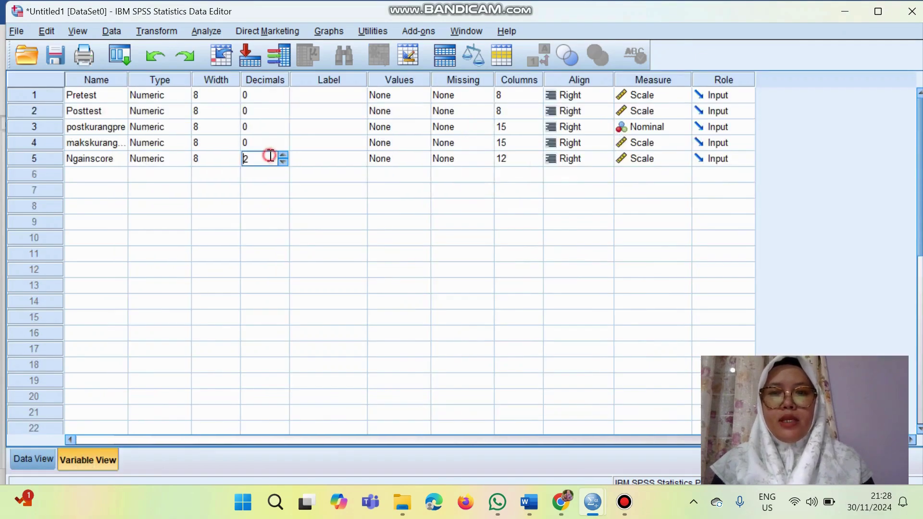
{"action": "left_click", "coordinate": [284, 163]}
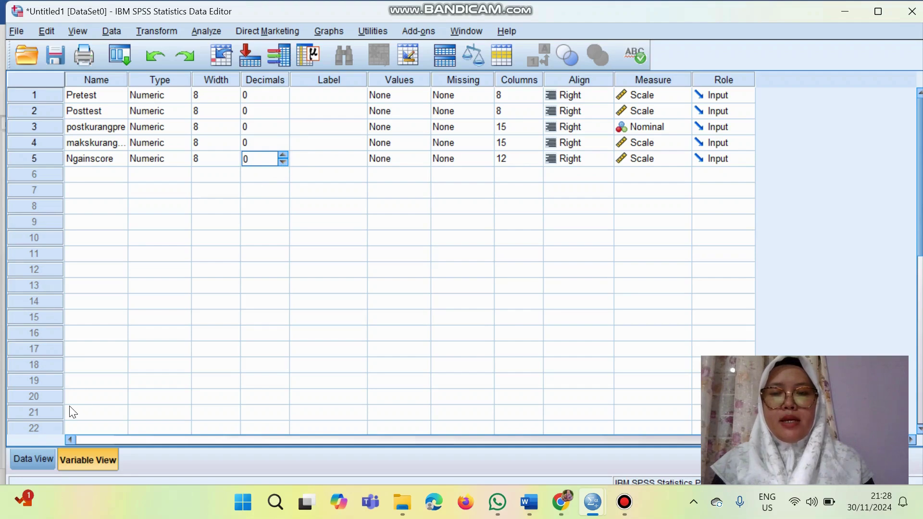
{"action": "left_click", "coordinate": [30, 459]}
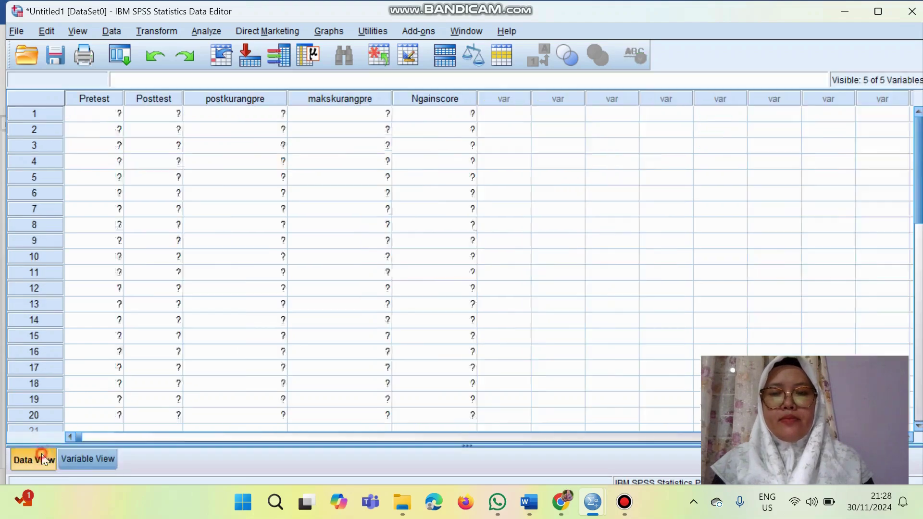
Set the decimals of Ngainscore back to 2 and return to the data values
{"action": "left_click", "coordinate": [91, 457]}
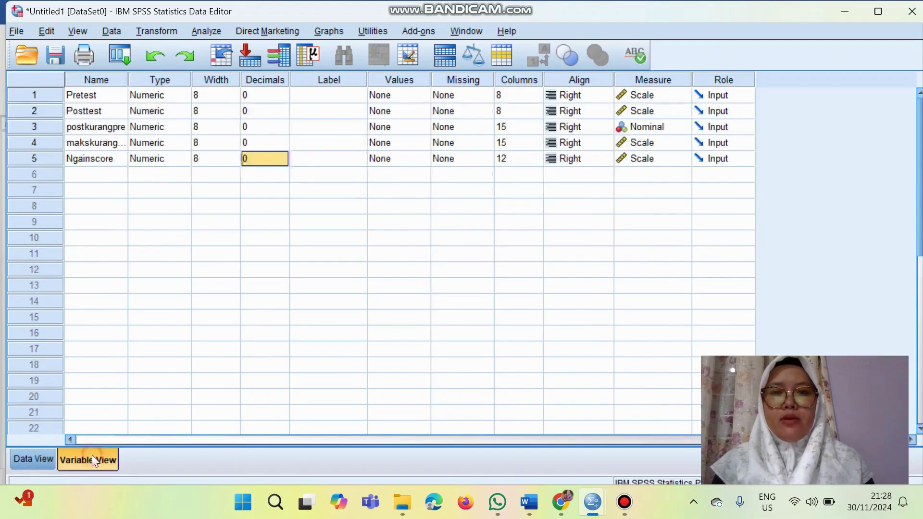
{"action": "left_click", "coordinate": [272, 158]}
{"action": "left_click", "coordinate": [282, 157]}
{"action": "left_click", "coordinate": [282, 156]}
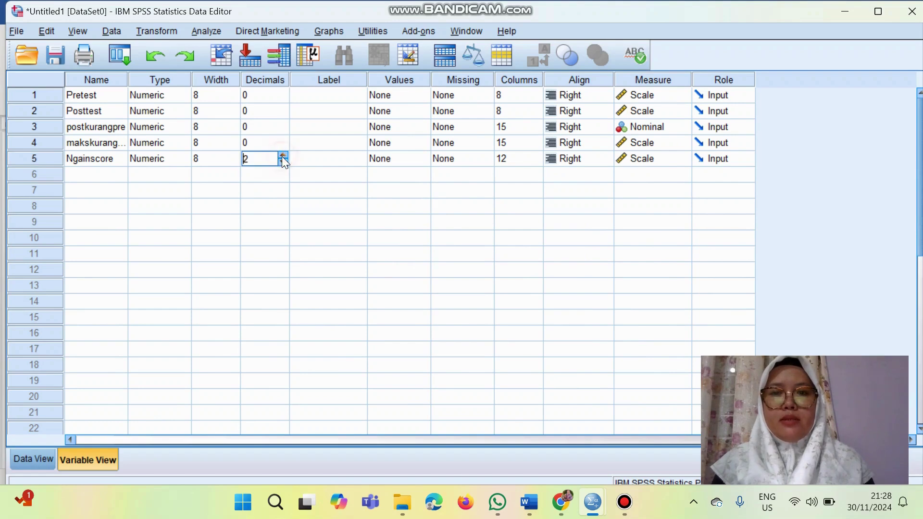
{"action": "left_click", "coordinate": [40, 459]}
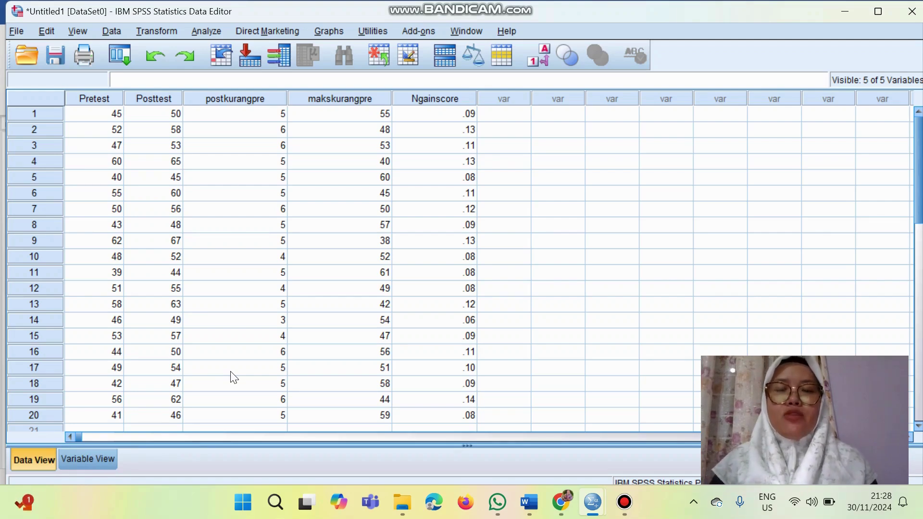
Start computing another variable, clear the previous numeric expression, and set the target name to Ngainscorepersen
{"action": "left_click", "coordinate": [167, 31]}
{"action": "left_click", "coordinate": [181, 50]}
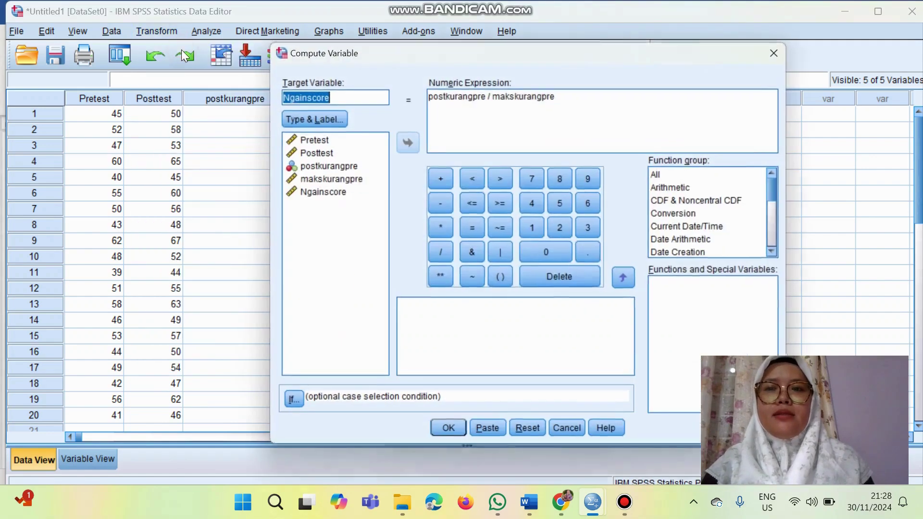
{"action": "left_click", "coordinate": [558, 96]}
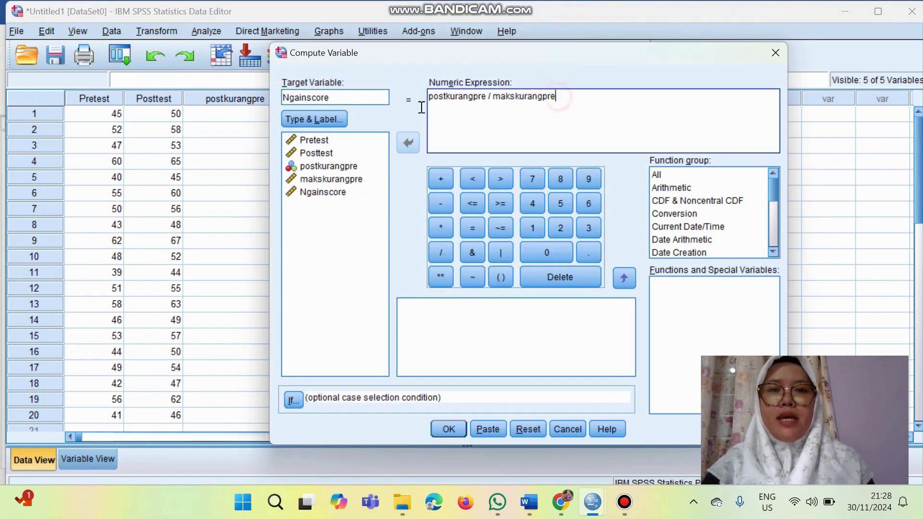
{"action": "left_click", "coordinate": [426, 96], "text": "shift"}
{"action": "key", "text": "BackSpace"}
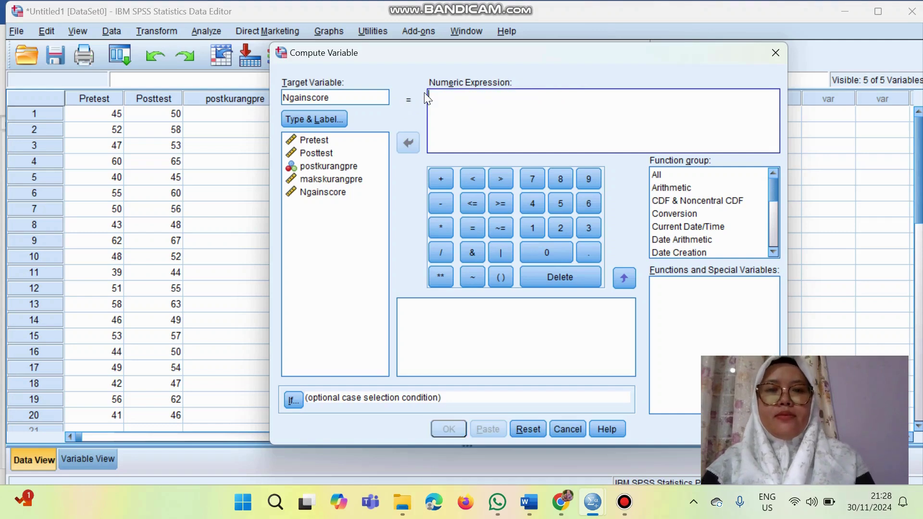
{"action": "left_click", "coordinate": [343, 94]}
{"action": "type", "text": "pe"}
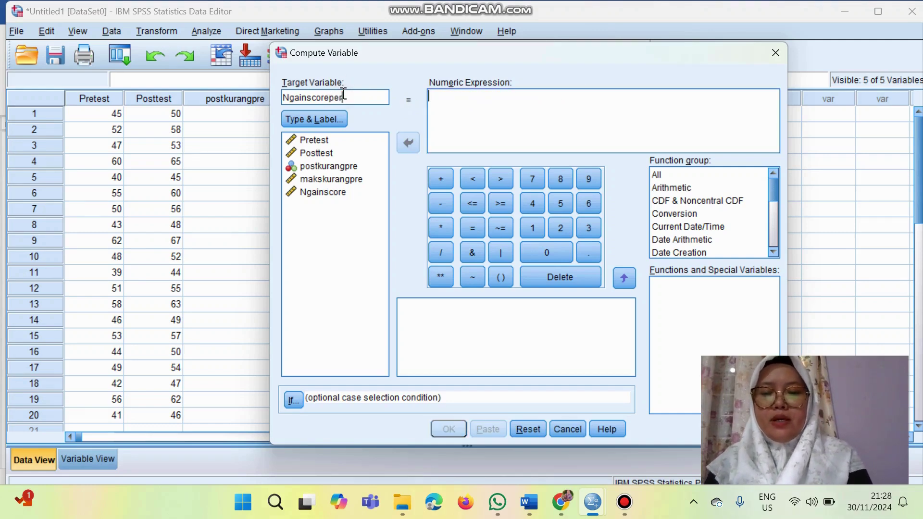
{"action": "type", "text": "rsen"}
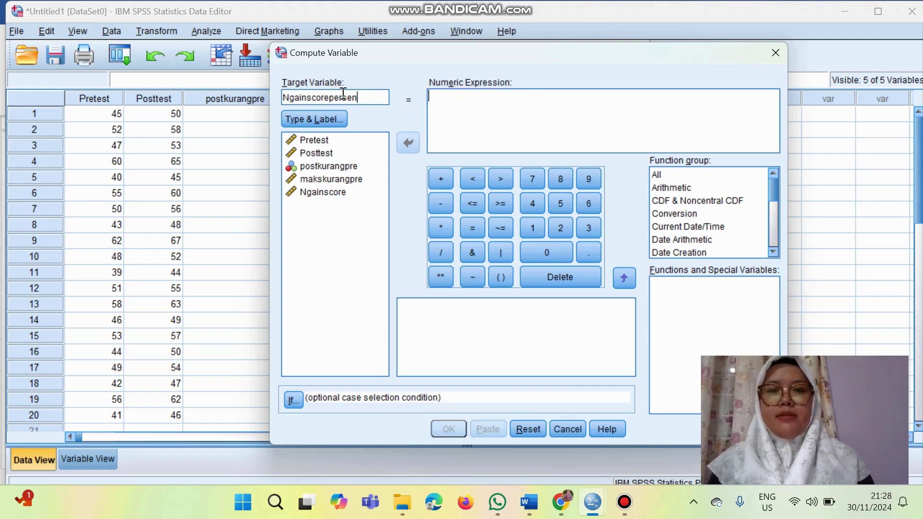
Set the numeric expression for Ngainscorepersen to Ngainscore * 100, run the computation, and minimize the output viewer
{"action": "left_click", "coordinate": [338, 193]}
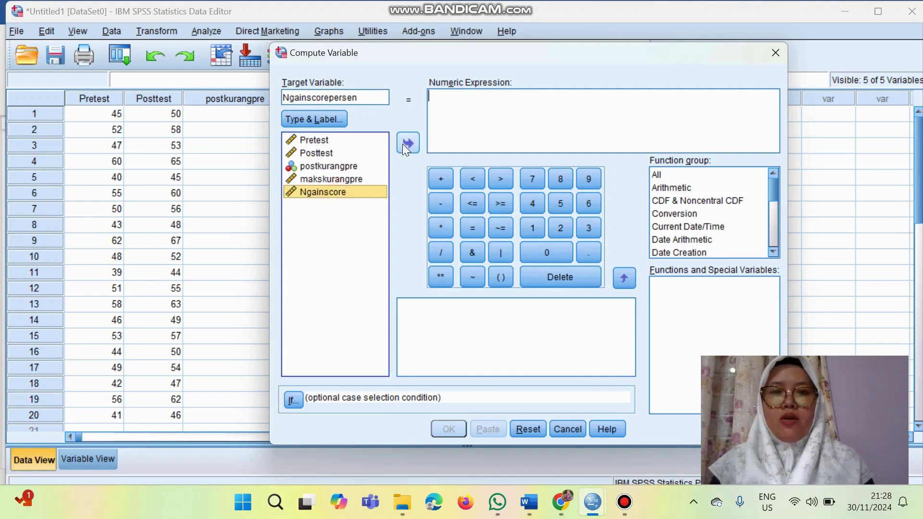
{"action": "left_click", "coordinate": [406, 143]}
{"action": "left_click", "coordinate": [439, 225]}
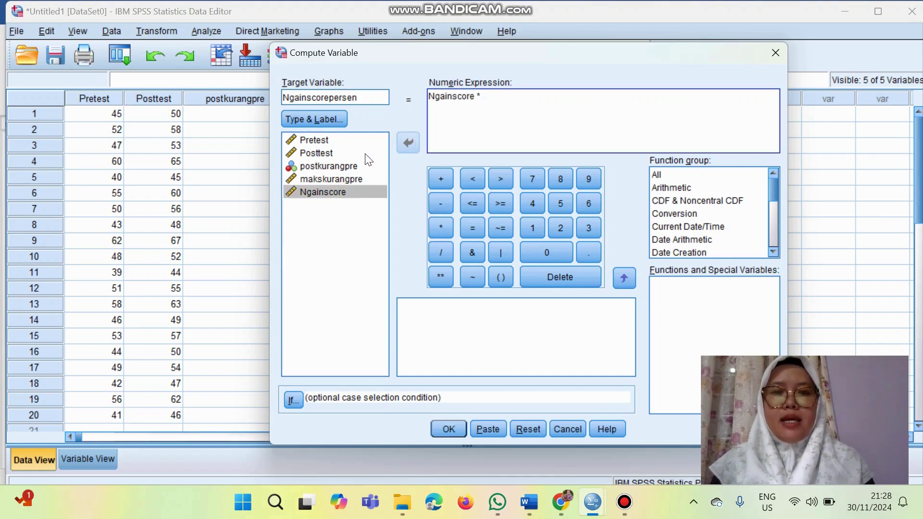
{"action": "type", "text": "100"}
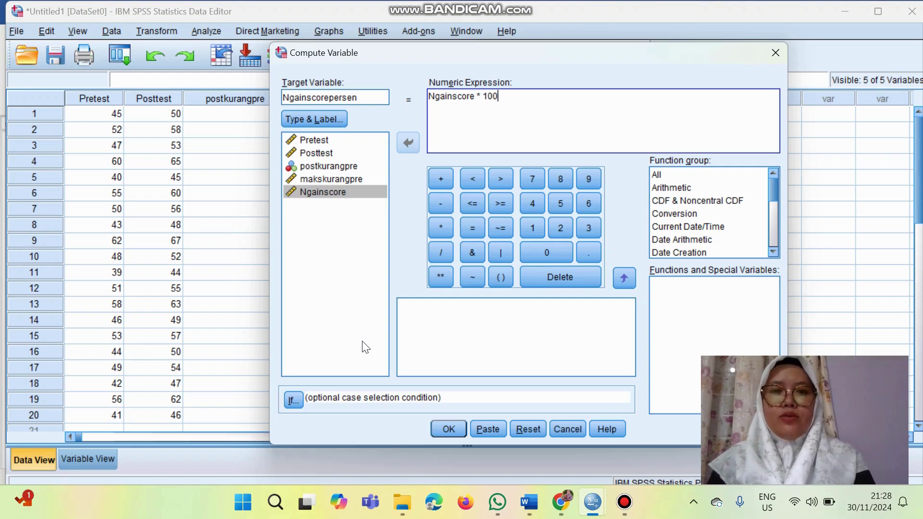
{"action": "mouse_move", "coordinate": [498, 502]}
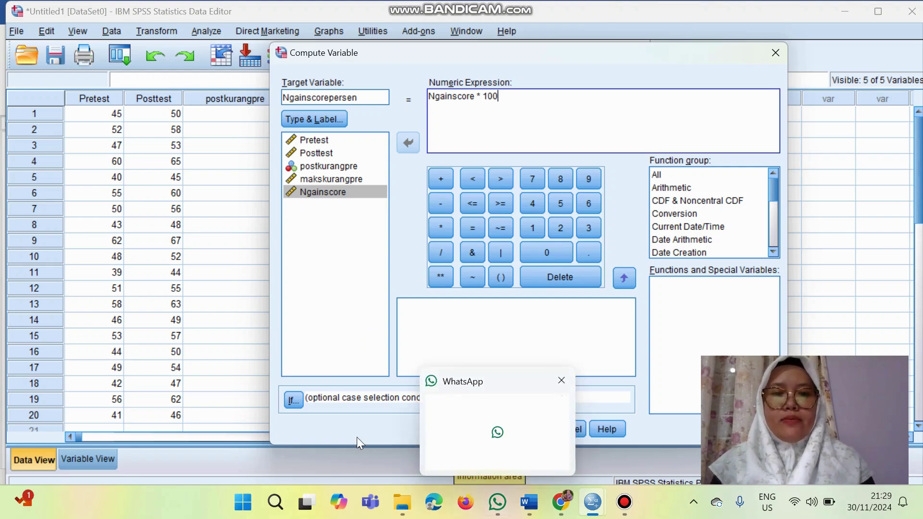
{"action": "left_click", "coordinate": [448, 429]}
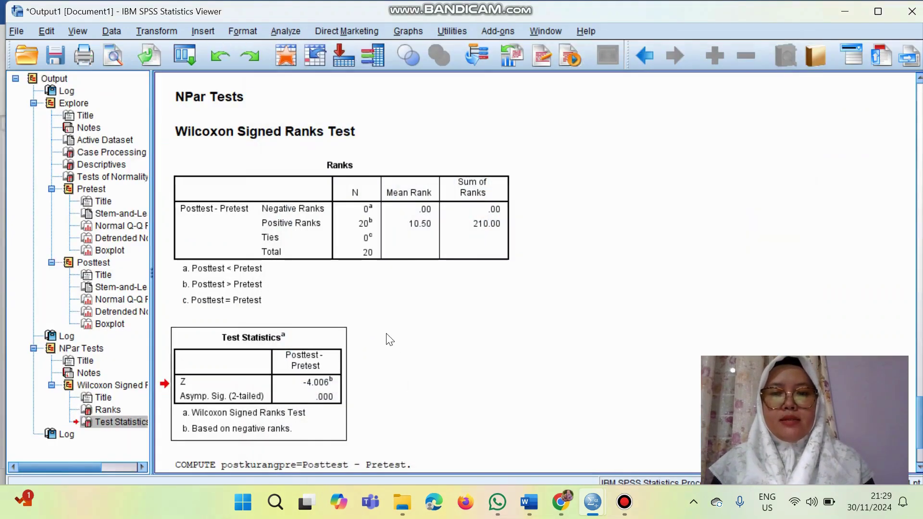
{"action": "left_click", "coordinate": [845, 11]}
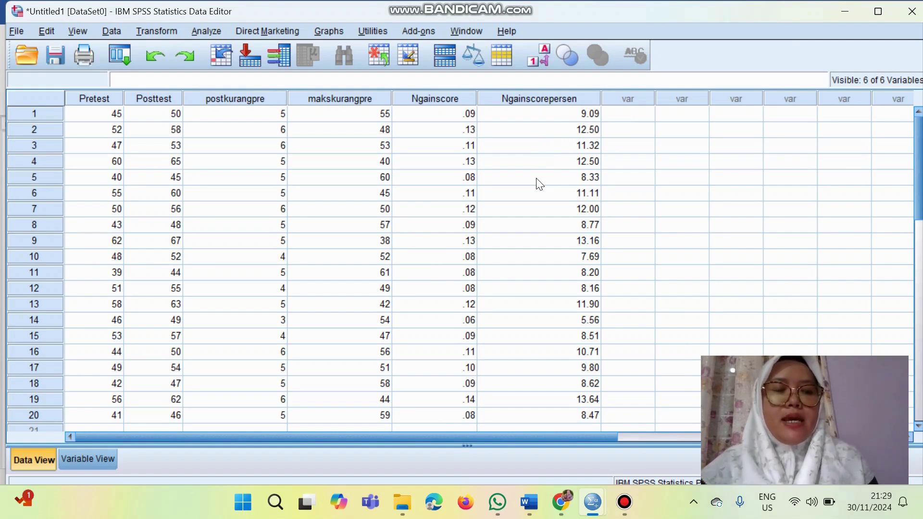
Run Descriptives on Ngainscore and Ngainscorepersen with the default statistics
{"action": "left_click", "coordinate": [216, 30]}
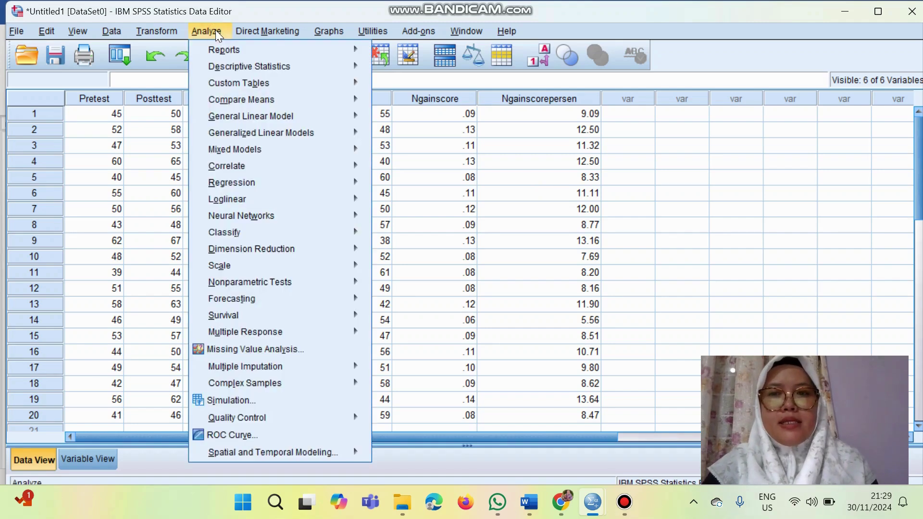
{"action": "mouse_move", "coordinate": [252, 65]}
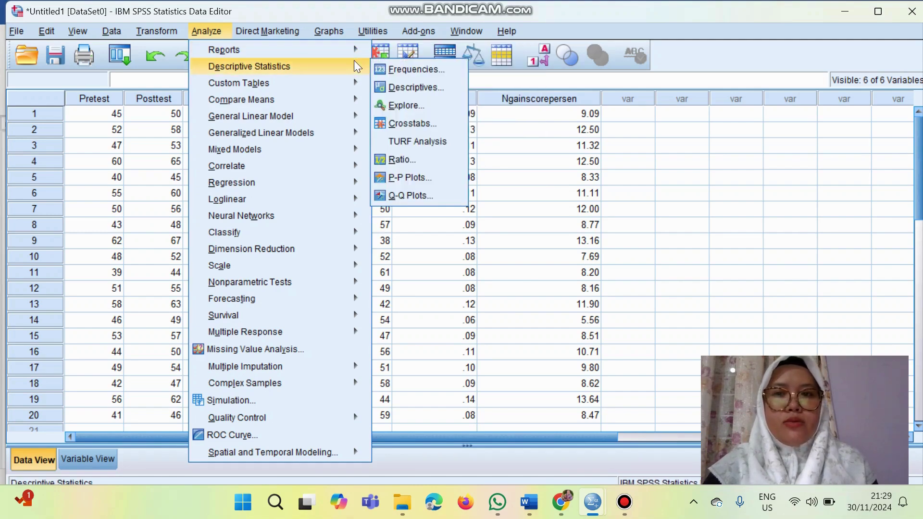
{"action": "left_click", "coordinate": [410, 87]}
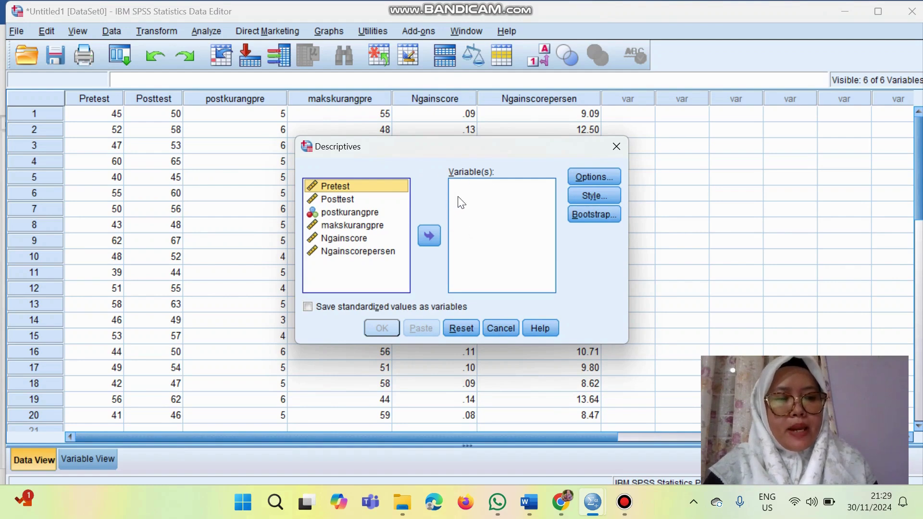
{"action": "left_click", "coordinate": [371, 244]}
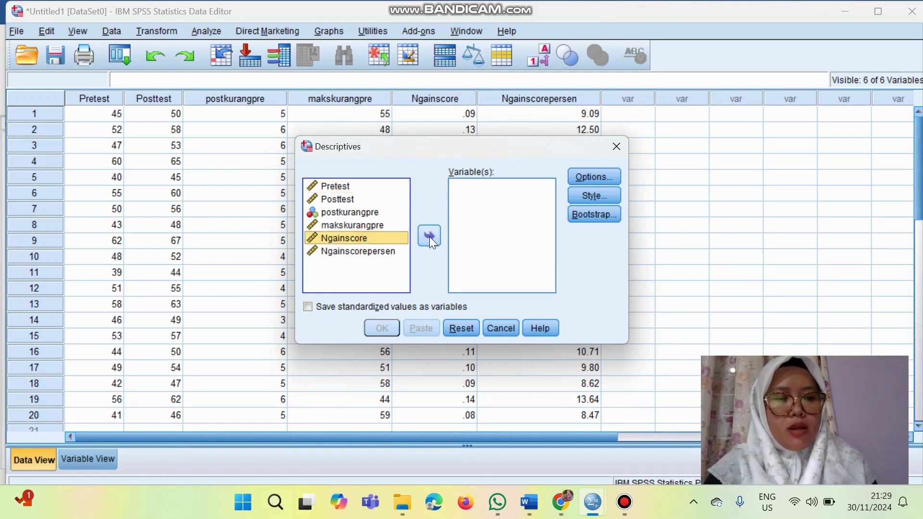
{"action": "left_click", "coordinate": [428, 236]}
{"action": "left_click", "coordinate": [375, 243]}
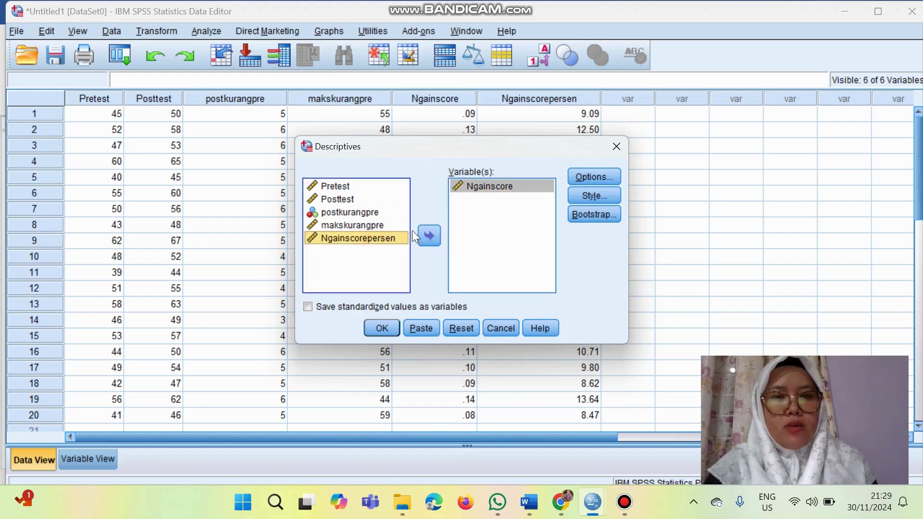
{"action": "left_click", "coordinate": [428, 236]}
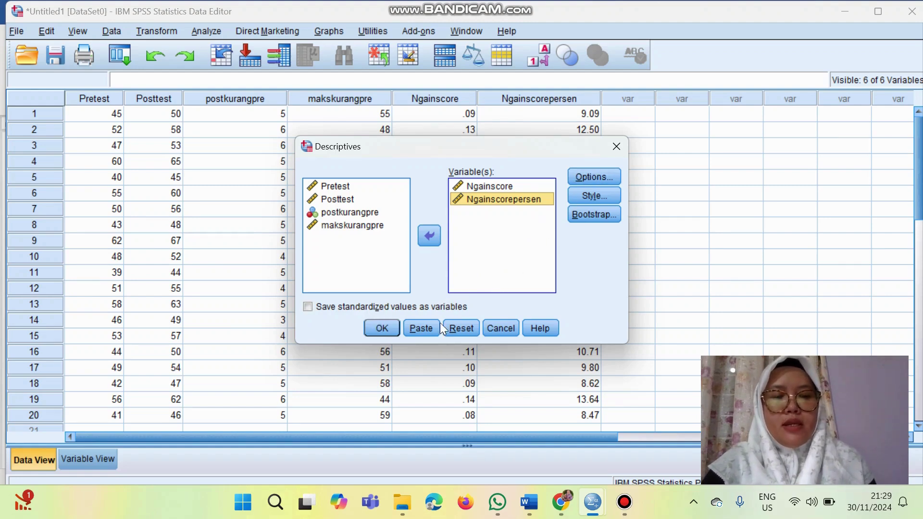
{"action": "left_click", "coordinate": [387, 333]}
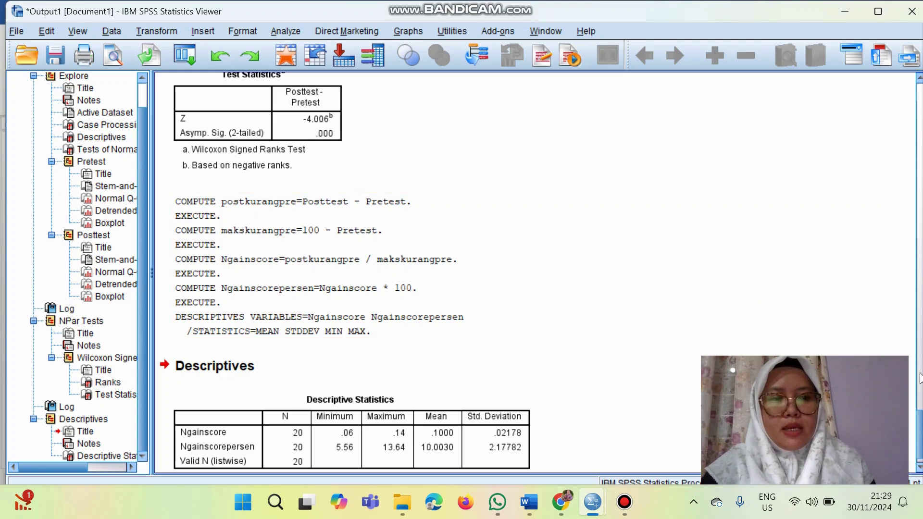
Copy the Descriptive Statistics table from the output and paste it into the Word report above the Rumus N-Gain picture
{"action": "scroll", "coordinate": [919, 444], "scroll_direction": "down", "scroll_amount": 2}
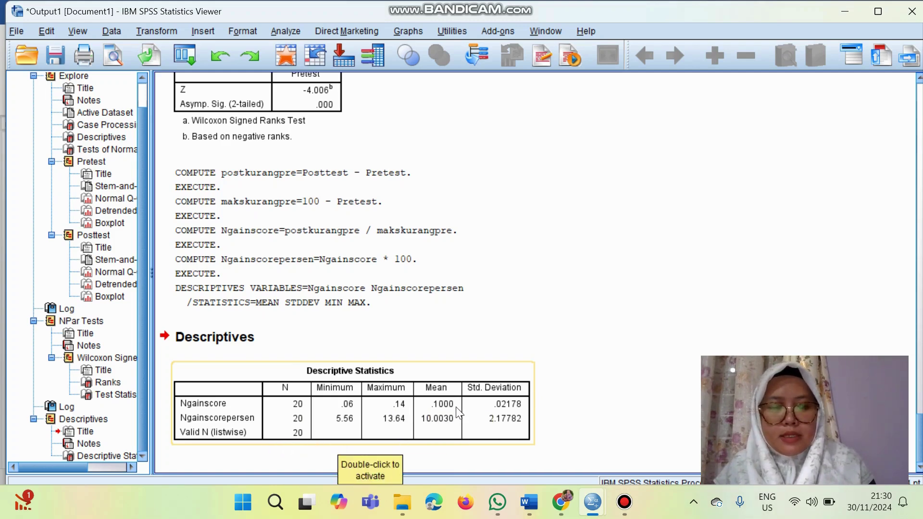
{"action": "left_click", "coordinate": [474, 414]}
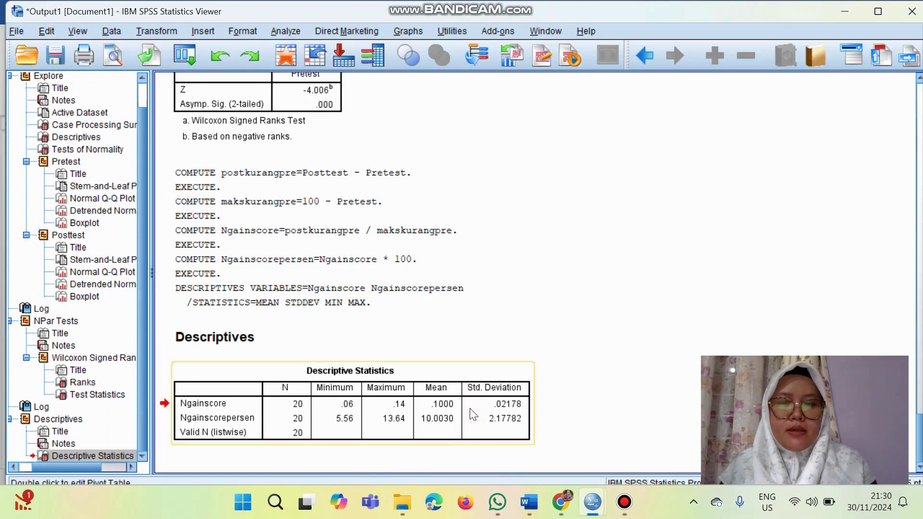
{"action": "right_click", "coordinate": [469, 408]}
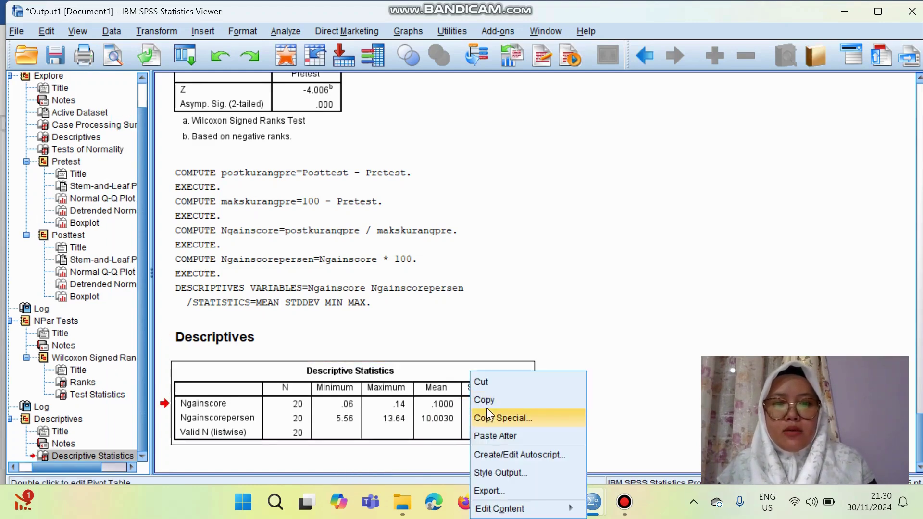
{"action": "left_click", "coordinate": [485, 403]}
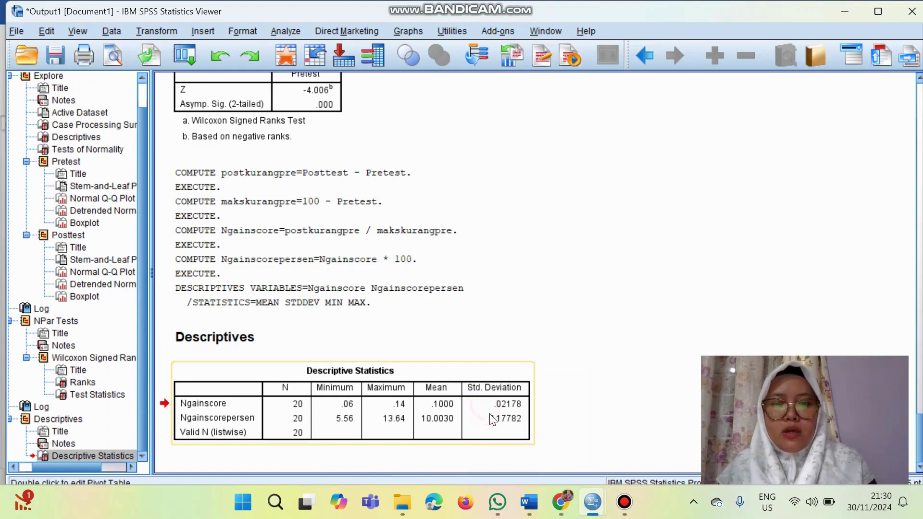
{"action": "left_click", "coordinate": [528, 501]}
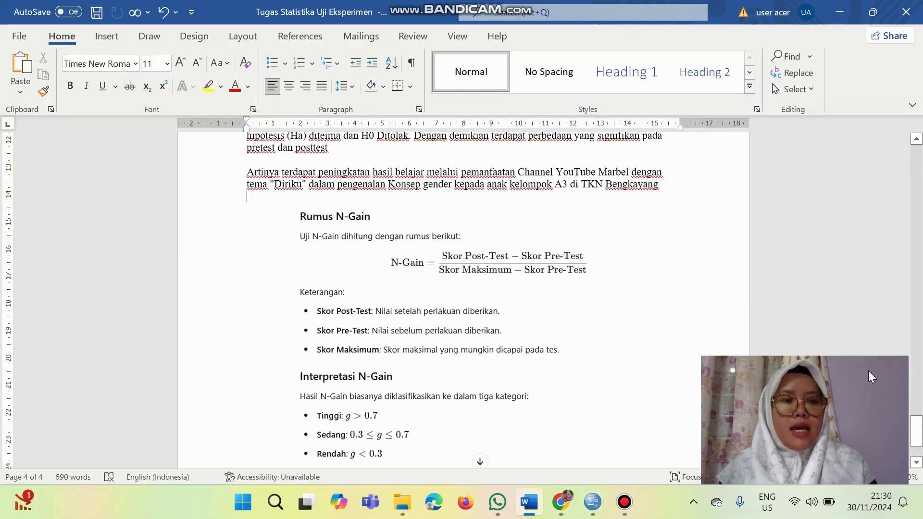
{"action": "left_click_drag", "start_coordinate": [916, 433], "coordinate": [917, 443]}
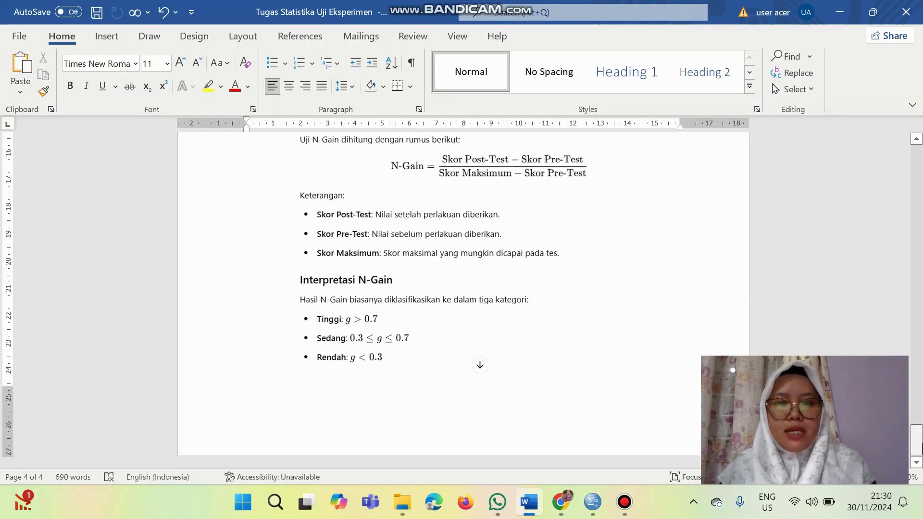
{"action": "left_click", "coordinate": [379, 390]}
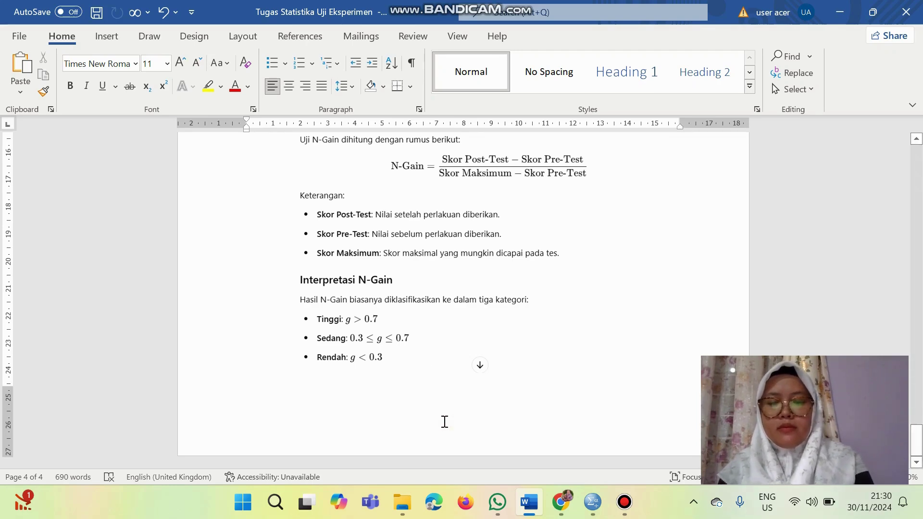
{"action": "key", "text": "ctrl+v"}
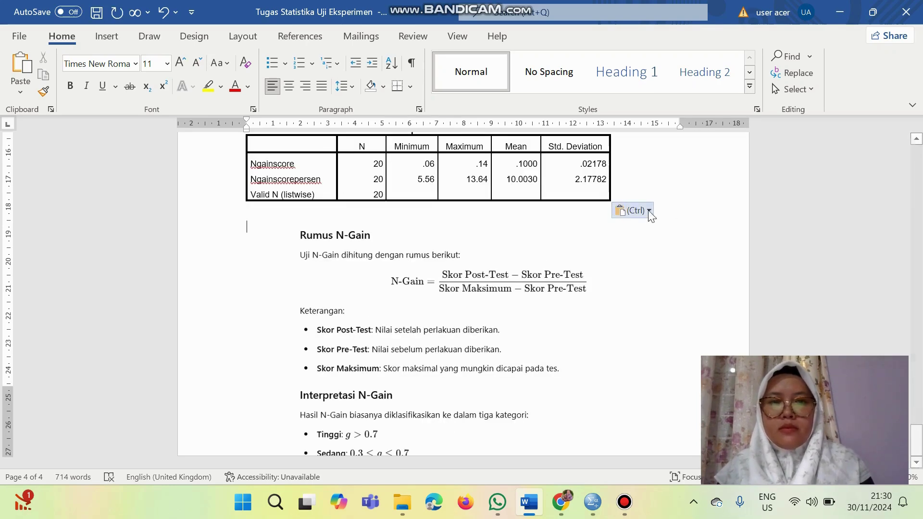
Shrink the Rumus N-Gain picture to fit on the page and place it just below the pasted statistics table
{"action": "left_click_drag", "start_coordinate": [915, 439], "coordinate": [916, 440]}
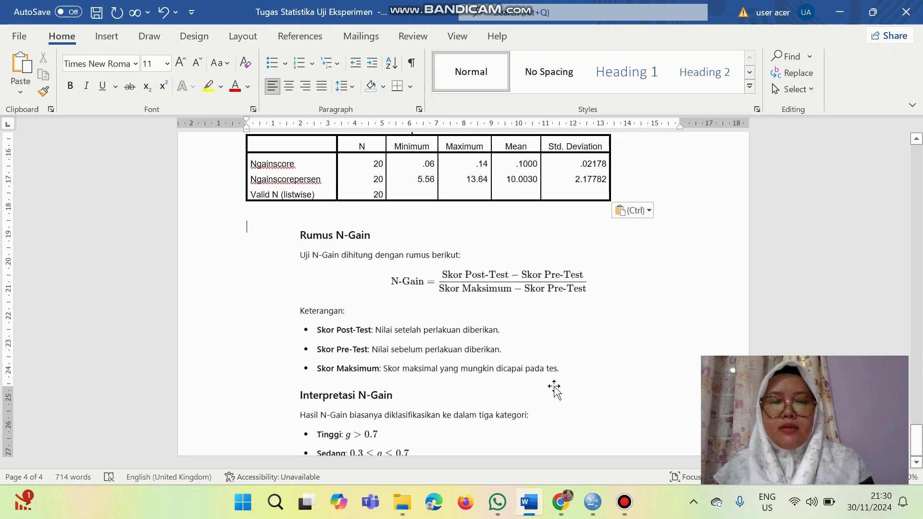
{"action": "left_click", "coordinate": [531, 364]}
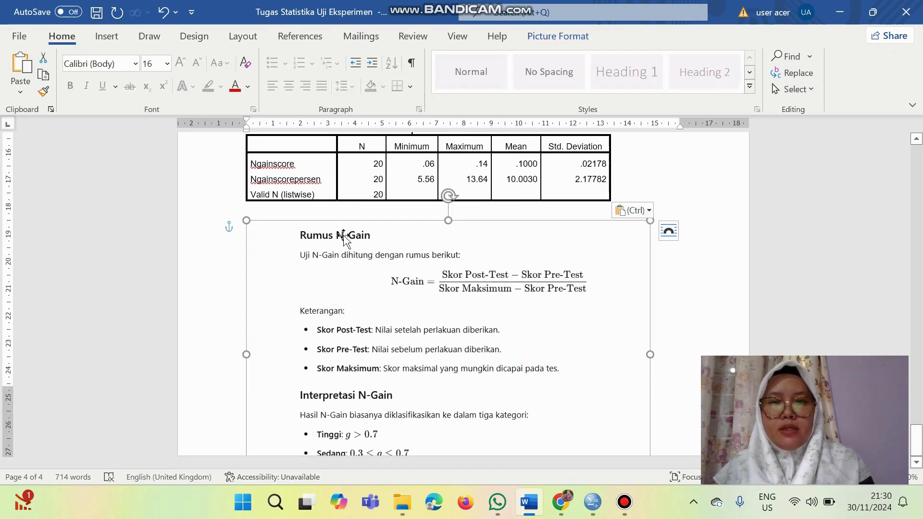
{"action": "left_click", "coordinate": [231, 225]}
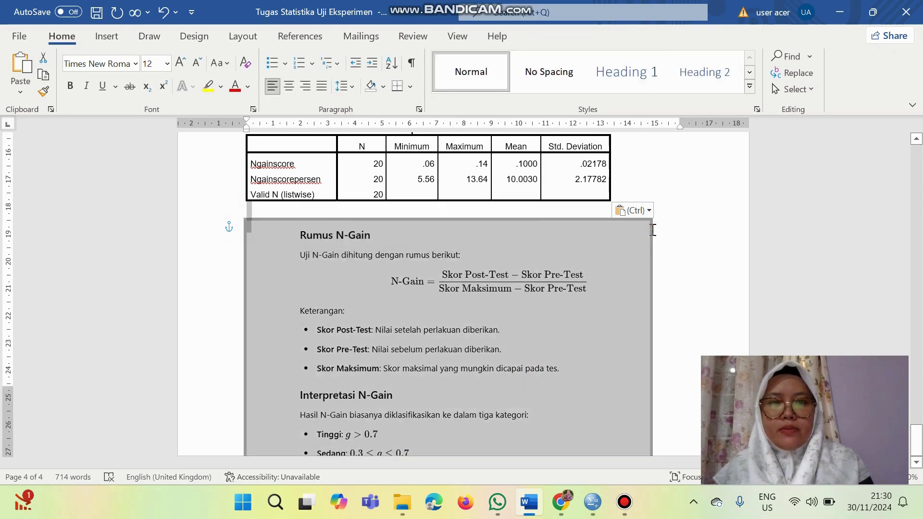
{"action": "left_click", "coordinate": [652, 229]}
{"action": "left_click", "coordinate": [627, 250]}
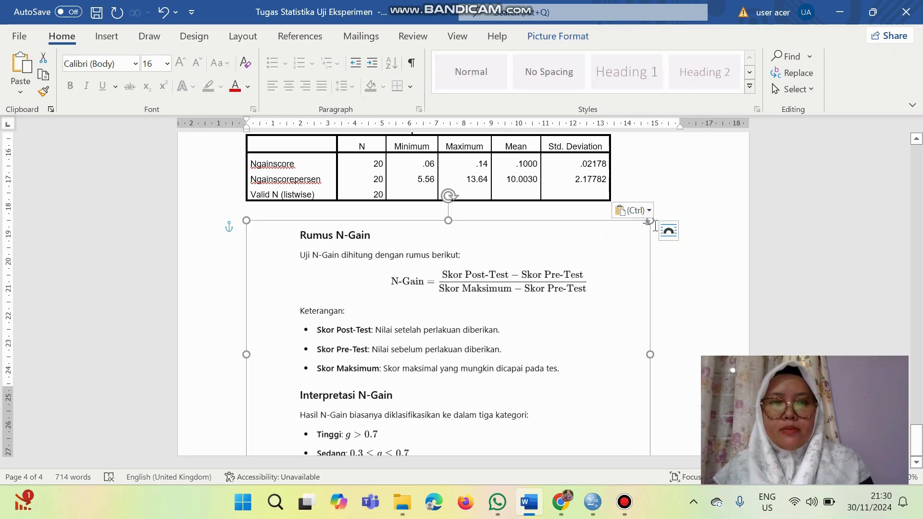
{"action": "left_click", "coordinate": [668, 232]}
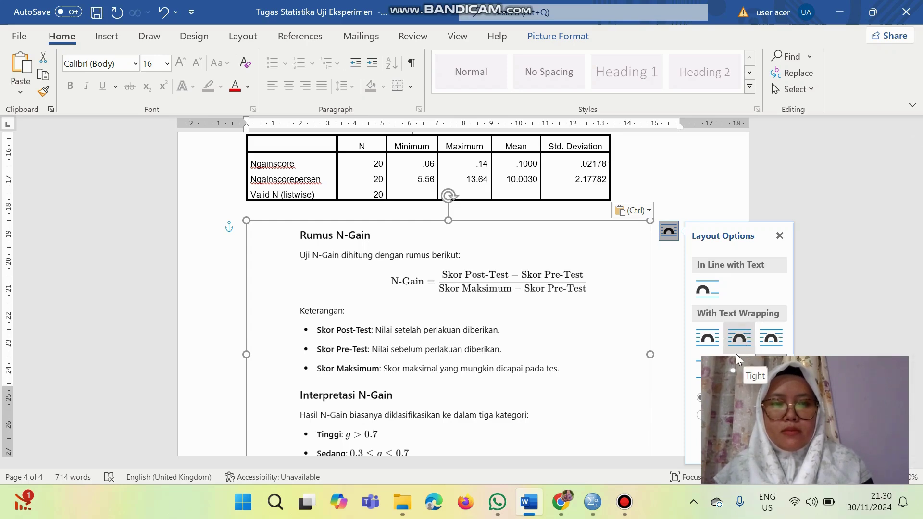
{"action": "left_click", "coordinate": [614, 287]}
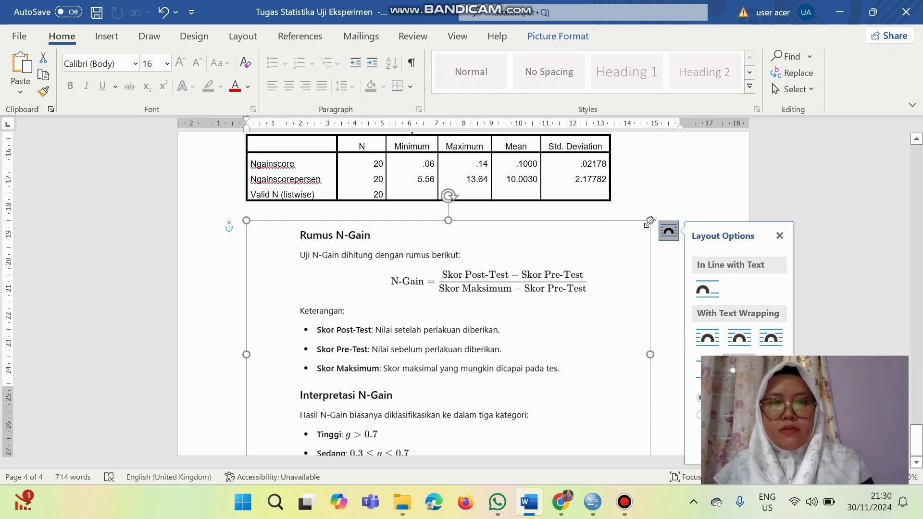
{"action": "left_click_drag", "start_coordinate": [650, 220], "coordinate": [542, 291]}
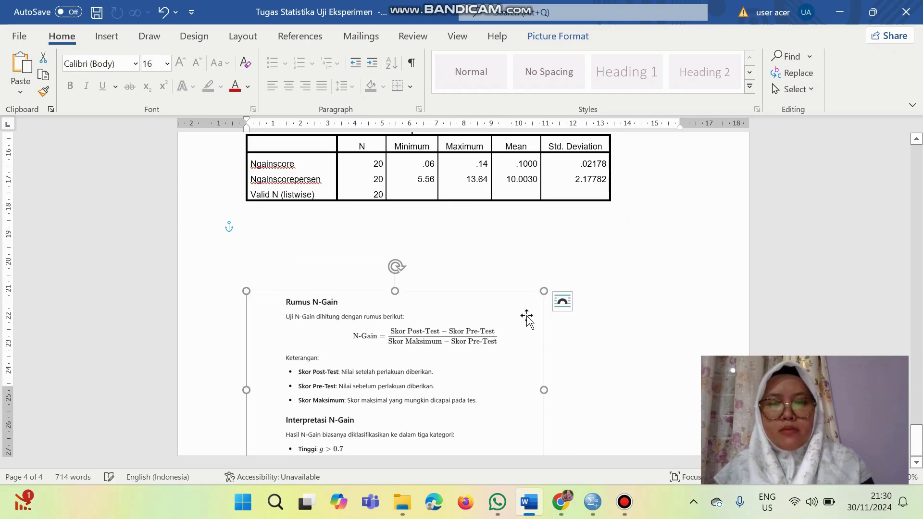
{"action": "left_click_drag", "start_coordinate": [519, 338], "coordinate": [548, 267]}
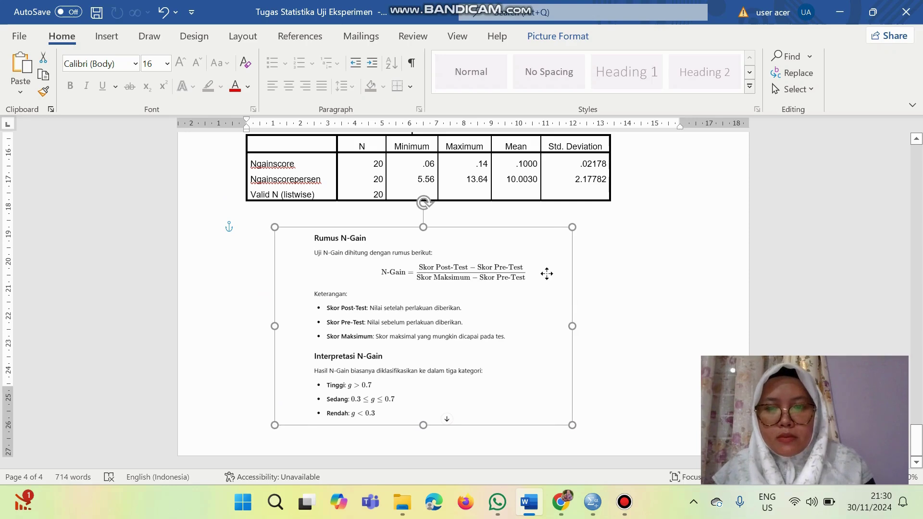
{"action": "left_click", "coordinate": [637, 259]}
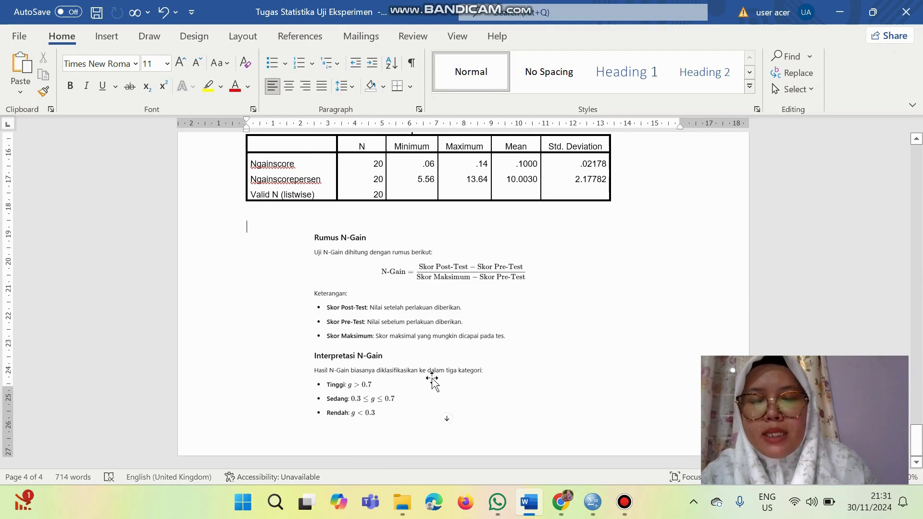
{"action": "left_click", "coordinate": [465, 216]}
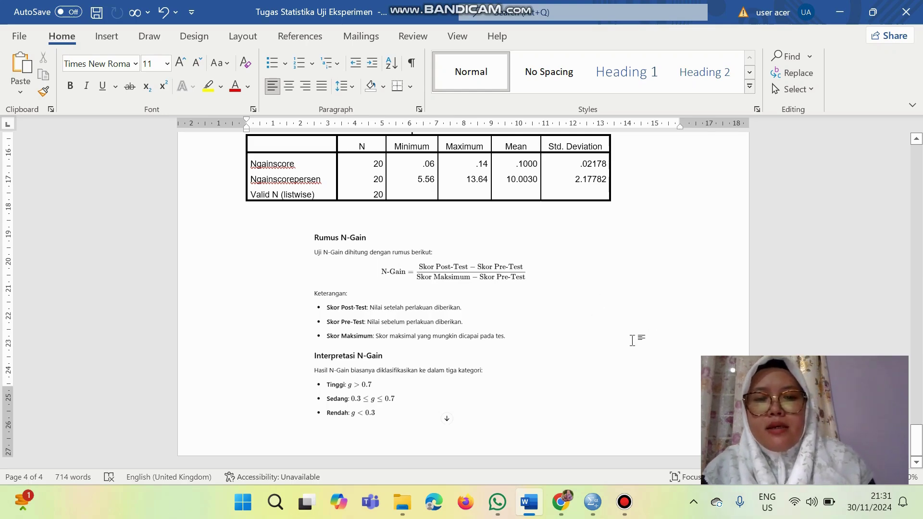
{"action": "left_click", "coordinate": [916, 445]}
{"action": "left_click_drag", "start_coordinate": [917, 445], "coordinate": [918, 405]}
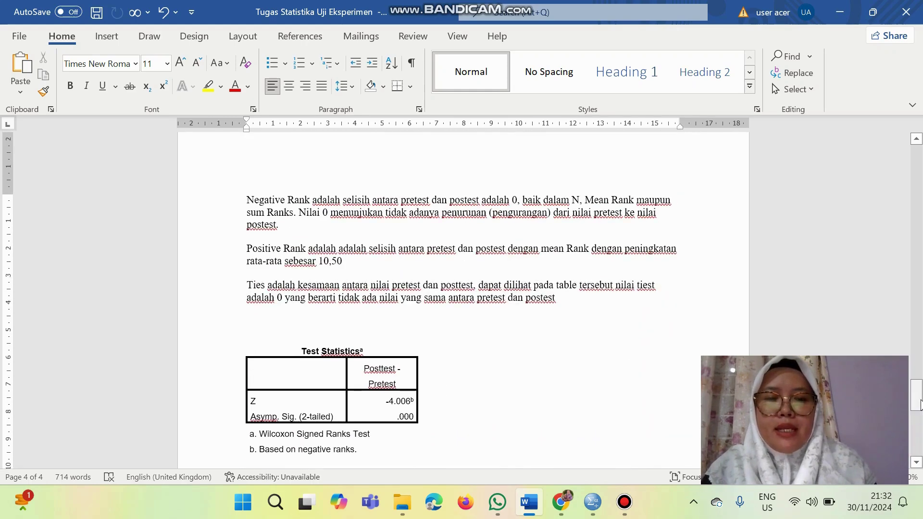
{"action": "left_click", "coordinate": [626, 509]}
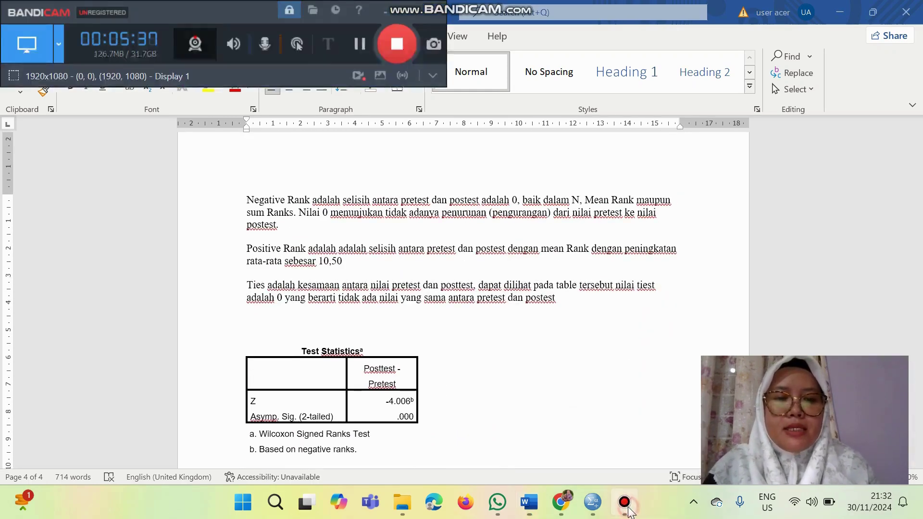